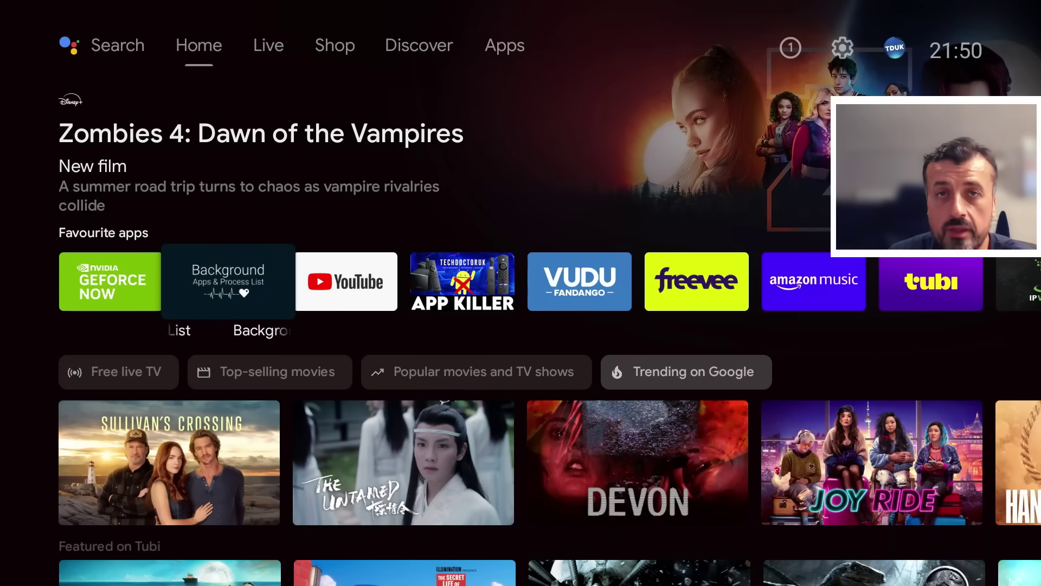
# Step: Browse the installed favourite apps on the home screen from YouTube as far as Downloader
pyautogui.press('Right')
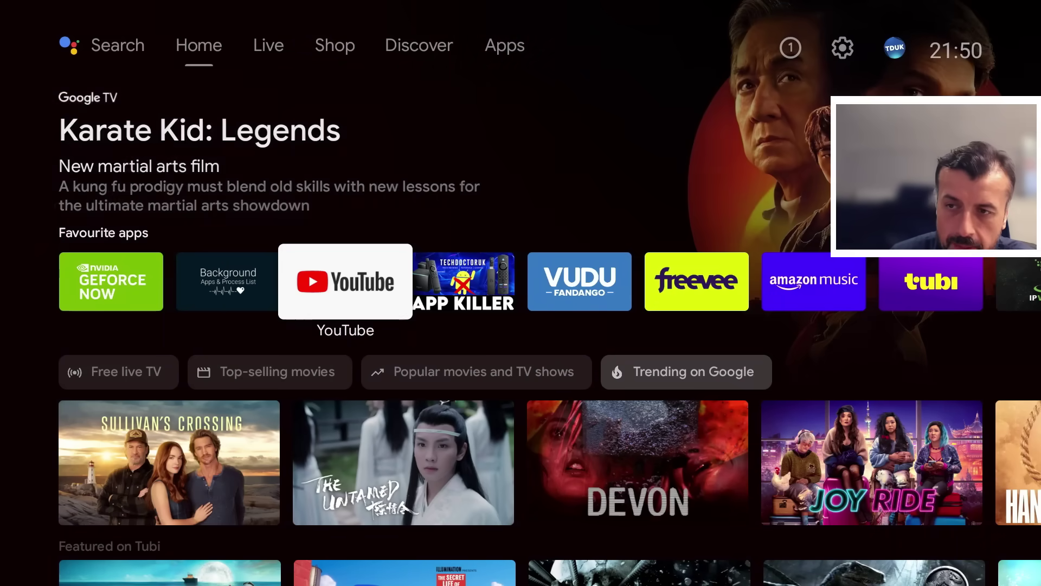
pyautogui.press('Right')
pyautogui.press('Right')
pyautogui.press('Right')
pyautogui.press('Right')
pyautogui.press('Right')
pyautogui.press('Right')
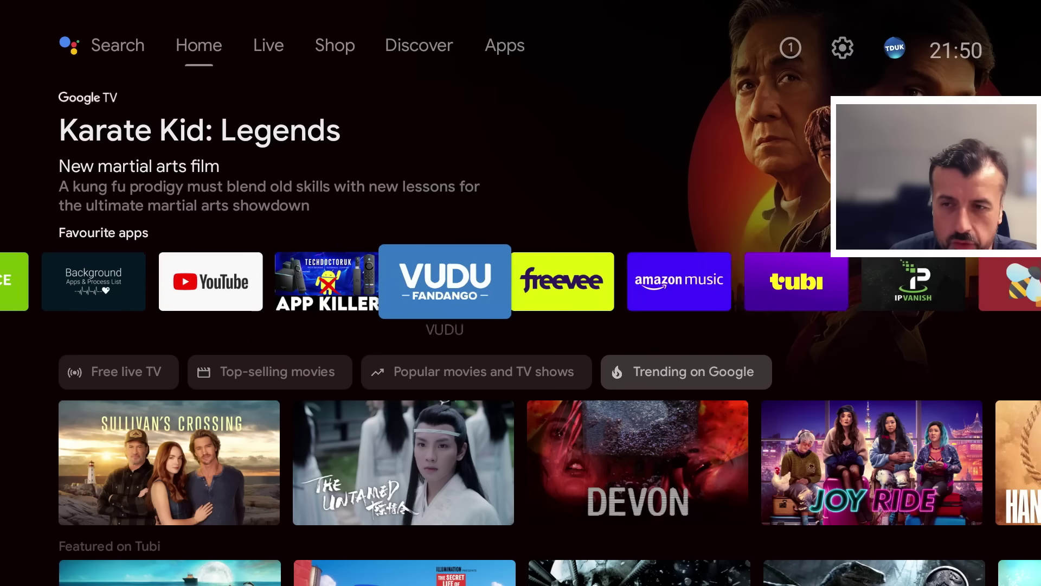
pyautogui.press('Right')
pyautogui.press('Right')
pyautogui.press('Right')
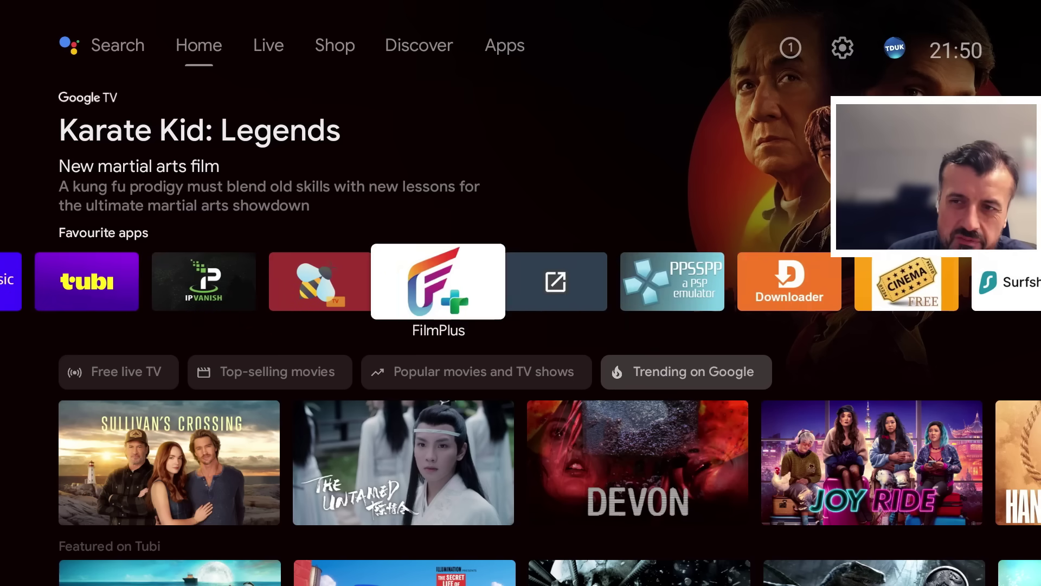
pyautogui.press('Right')
pyautogui.press('Right')
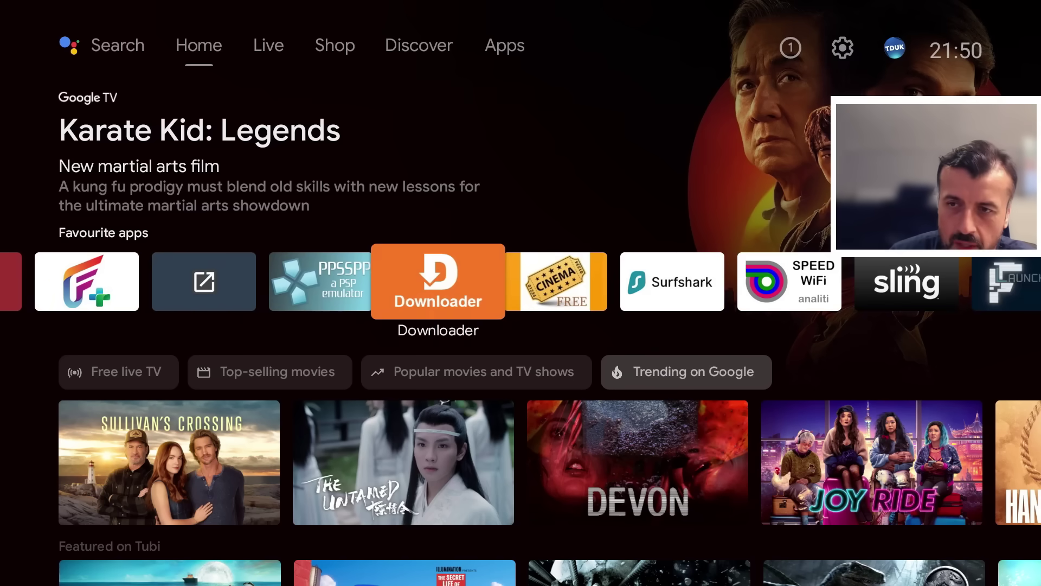
# Step: Look through the film and app recommendation rows on the home screen, then return to the favourite apps
pyautogui.press('Down')
pyautogui.press('Down')
pyautogui.press('Down')
pyautogui.press('Down')
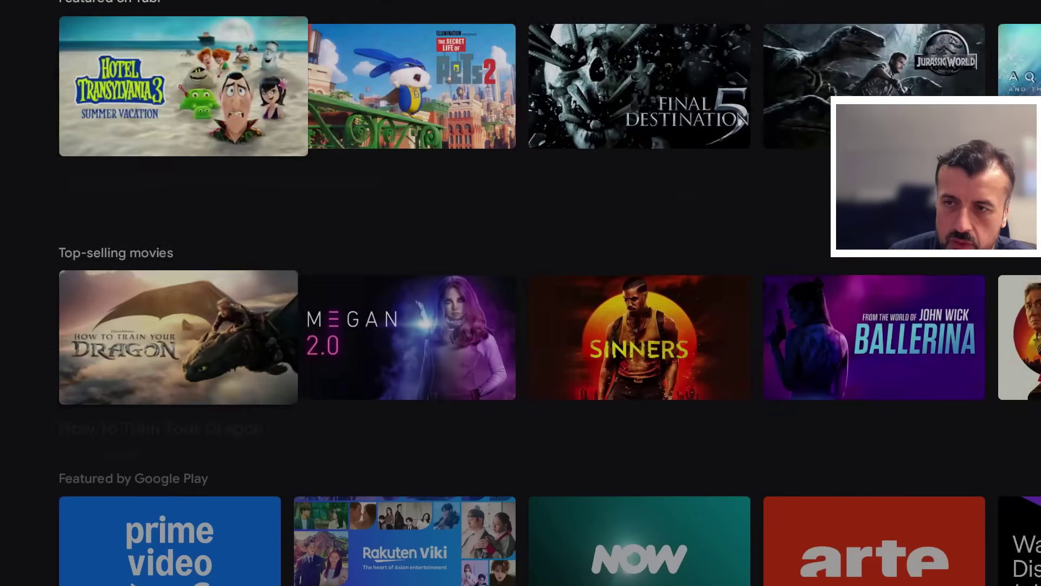
pyautogui.press('Up')
pyautogui.press('Up')
pyautogui.press('Up')
pyautogui.press('Up')
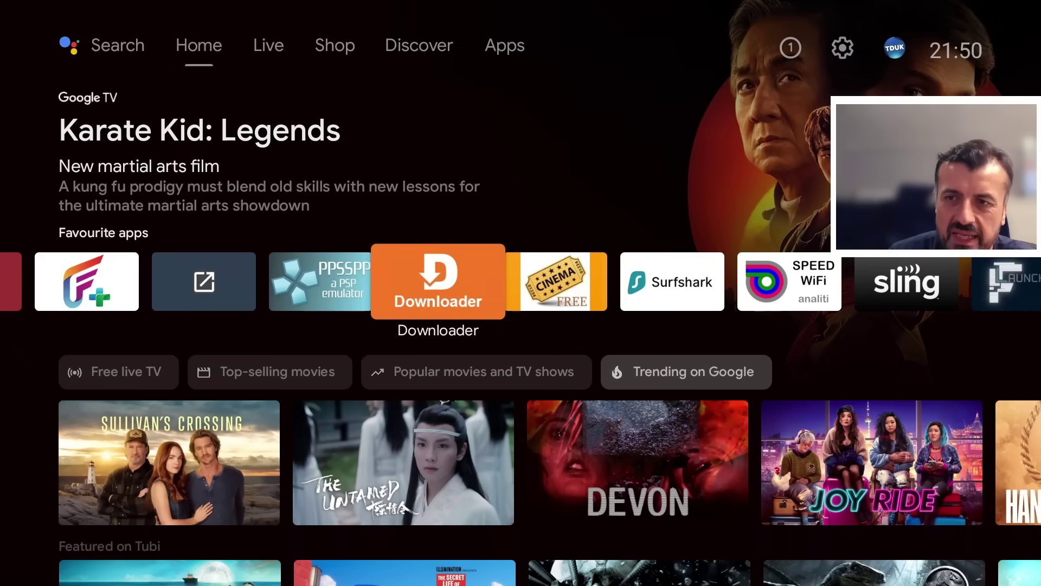
# Step: Browse the favourite apps beyond Downloader, through Sling TV and the launcher apps to Aptoide TV
pyautogui.press('Right')
pyautogui.press('Right')
pyautogui.press('Right')
pyautogui.press('Right')
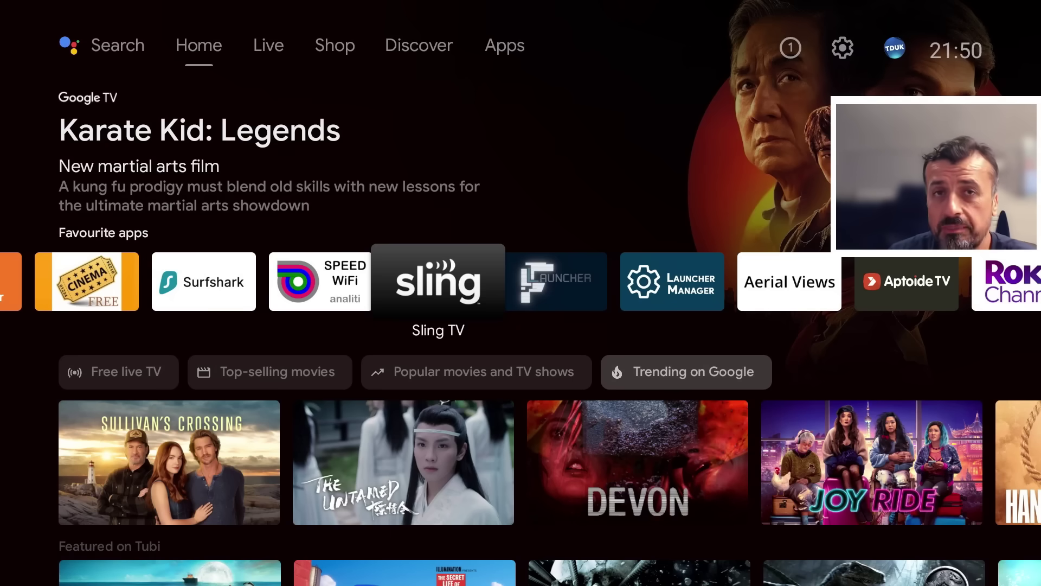
pyautogui.press('Right')
pyautogui.press('Right')
pyautogui.press('Right')
pyautogui.press('Right')
pyautogui.press('Right')
pyautogui.press('Right')
pyautogui.press('Right')
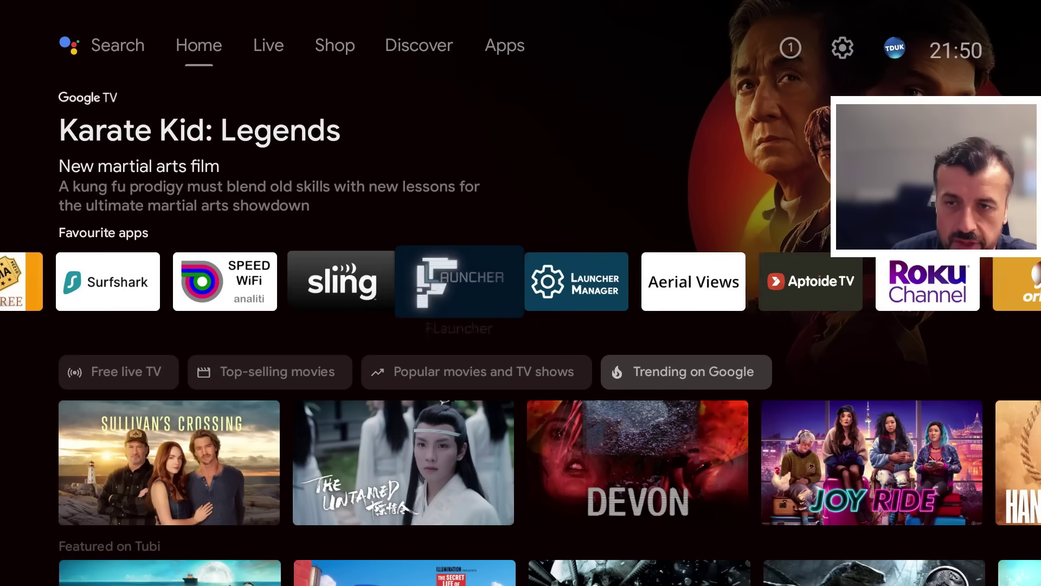
pyautogui.press('Left')
pyautogui.press('Left')
pyautogui.press('Left')
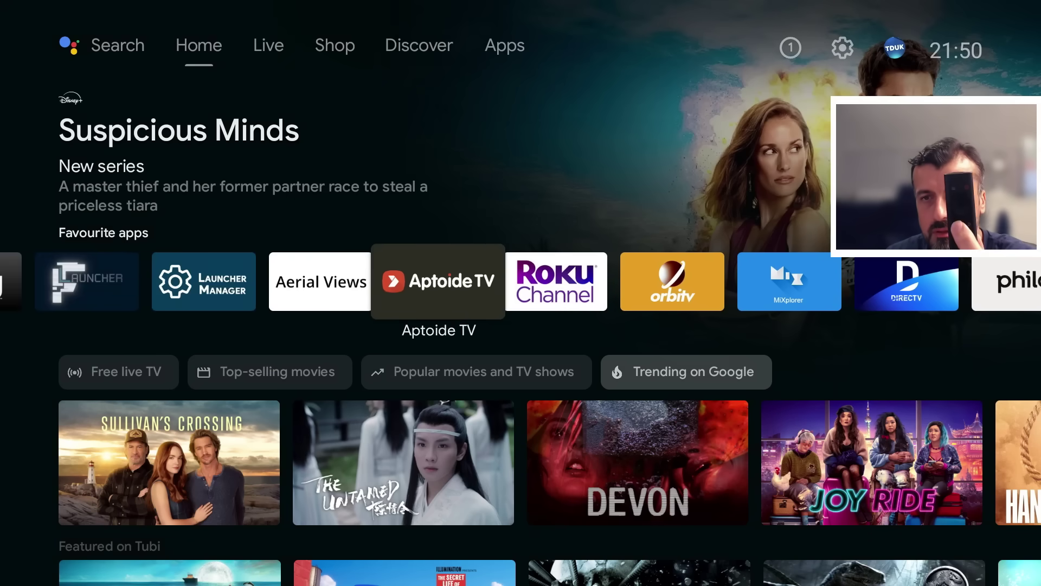
# Step: Bring up the recently used apps and dismiss both Tubi and YouTube
pyautogui.hotkey('alt', 'Tab')
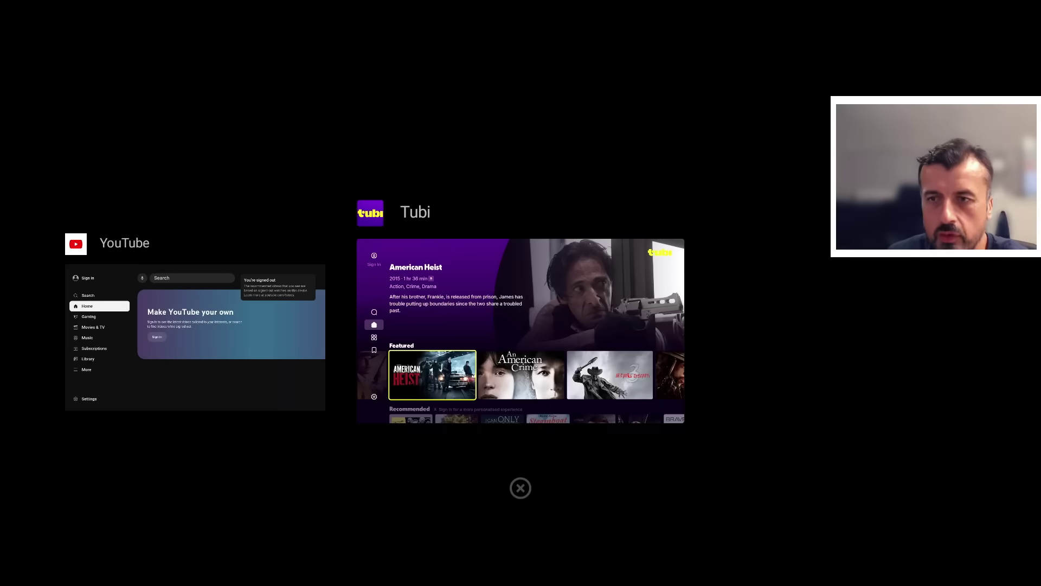
pyautogui.press('Down')
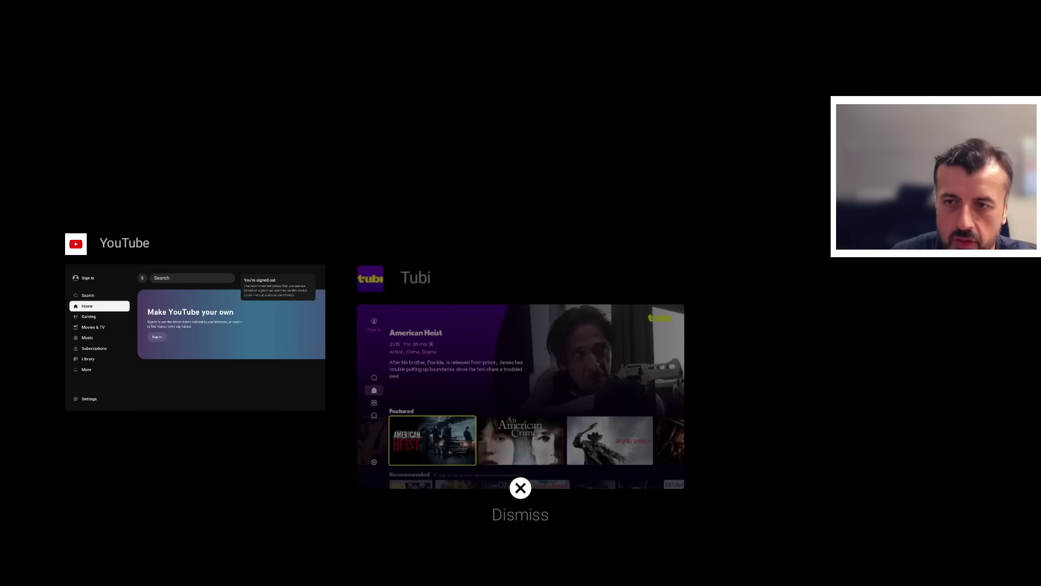
pyautogui.press('Return')
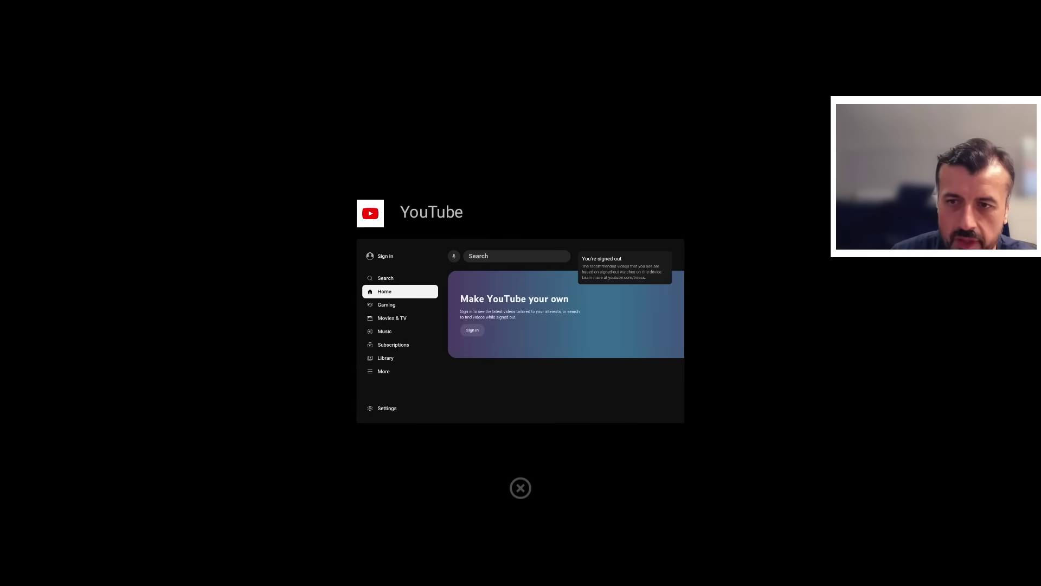
pyautogui.press('Down')
pyautogui.press('Return')
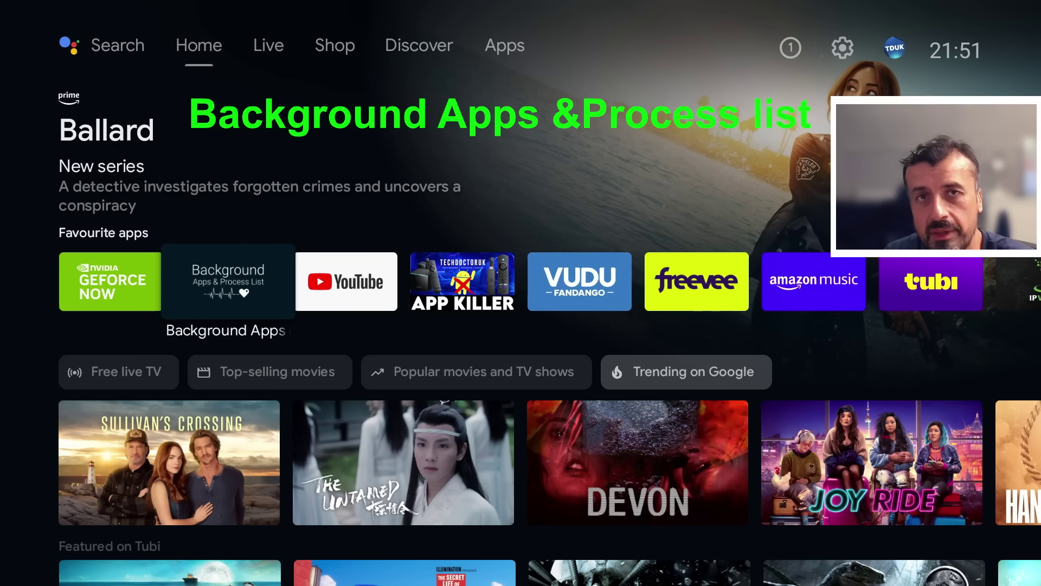
# Step: Open Background Apps & Process List and force stop BBC News from its app details
pyautogui.press('Return')
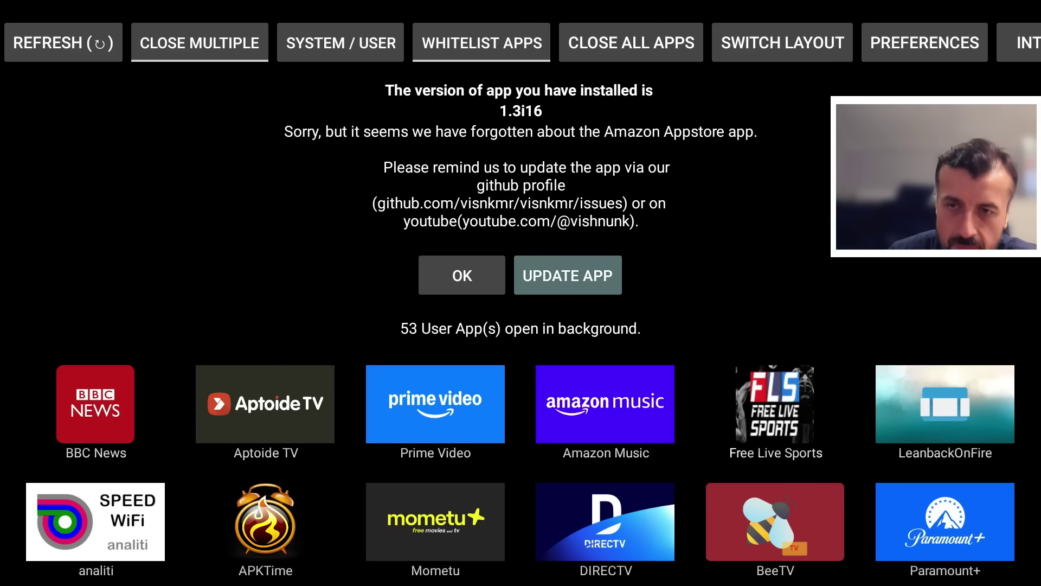
pyautogui.press('Down')
pyautogui.press('Down')
pyautogui.press('Up')
pyautogui.press('Left')
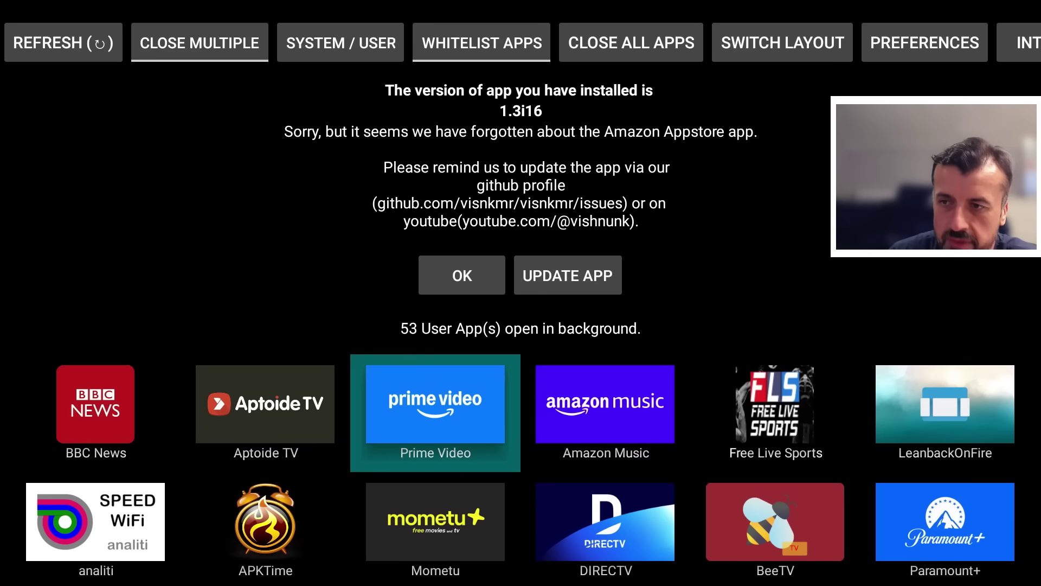
pyautogui.press('Left')
pyautogui.press('Left')
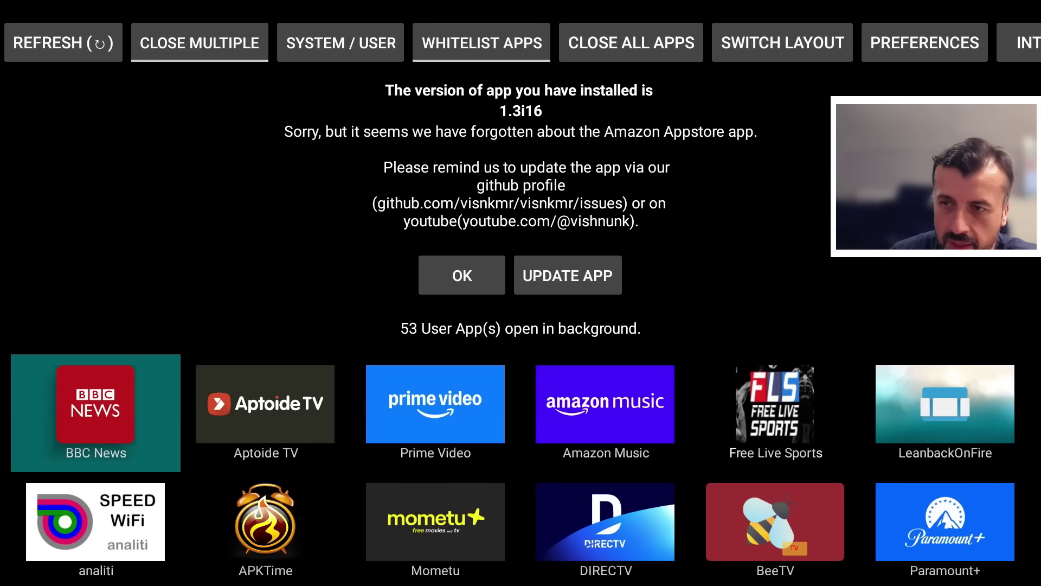
pyautogui.press('Return')
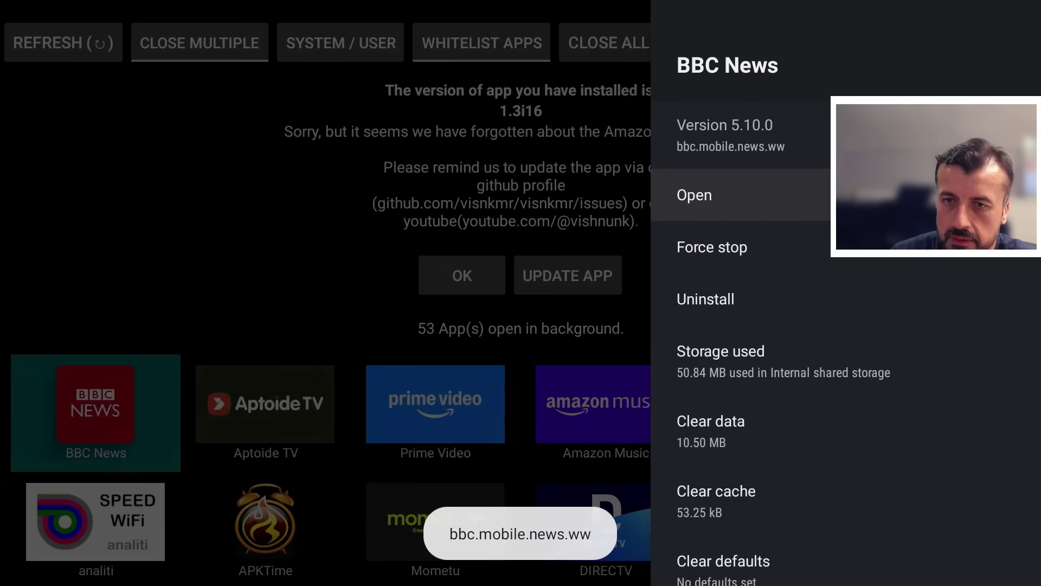
pyautogui.press('Down')
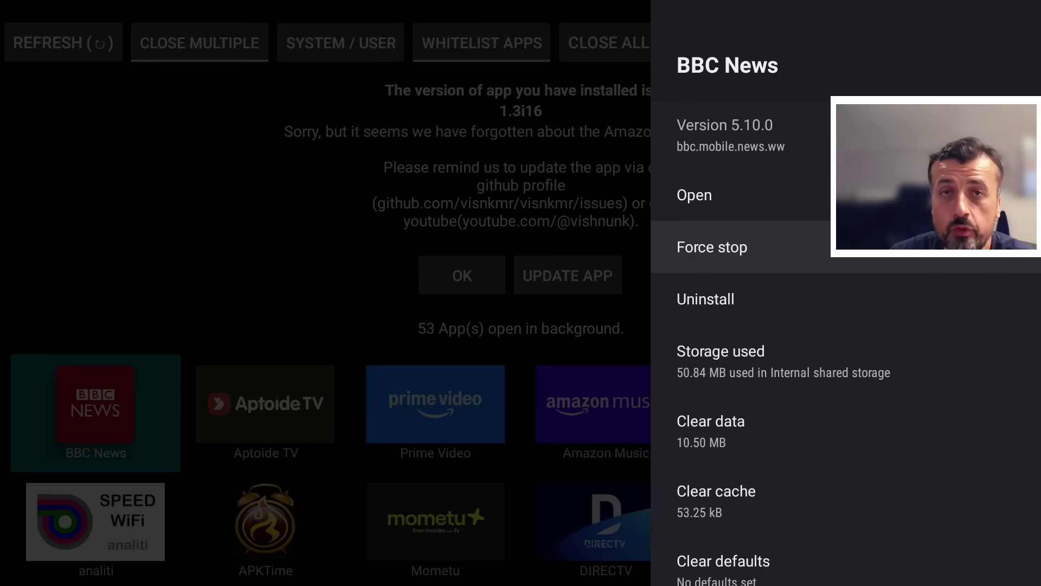
pyautogui.press('Return')
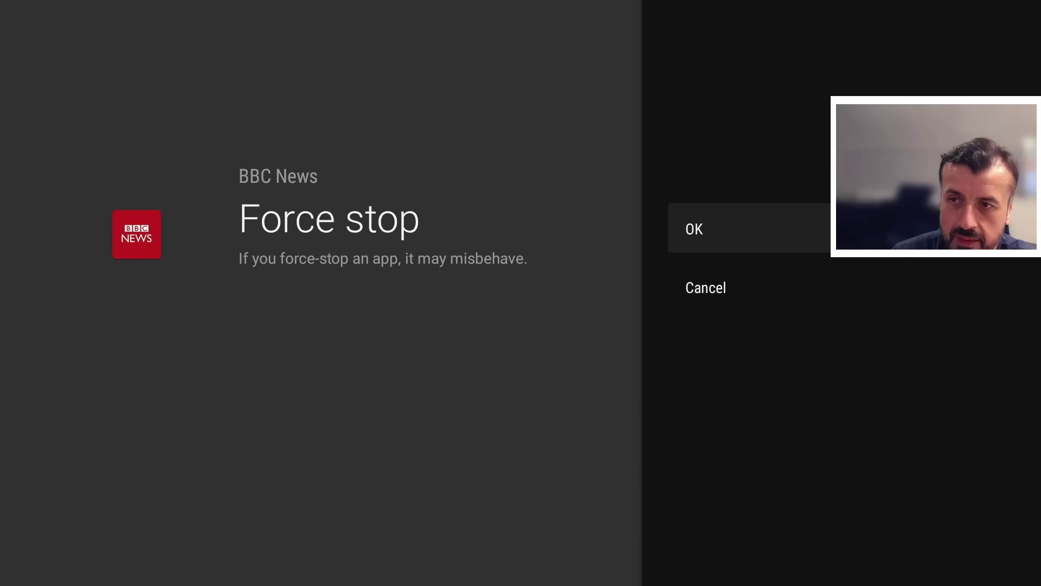
pyautogui.press('Return')
pyautogui.press('Escape')
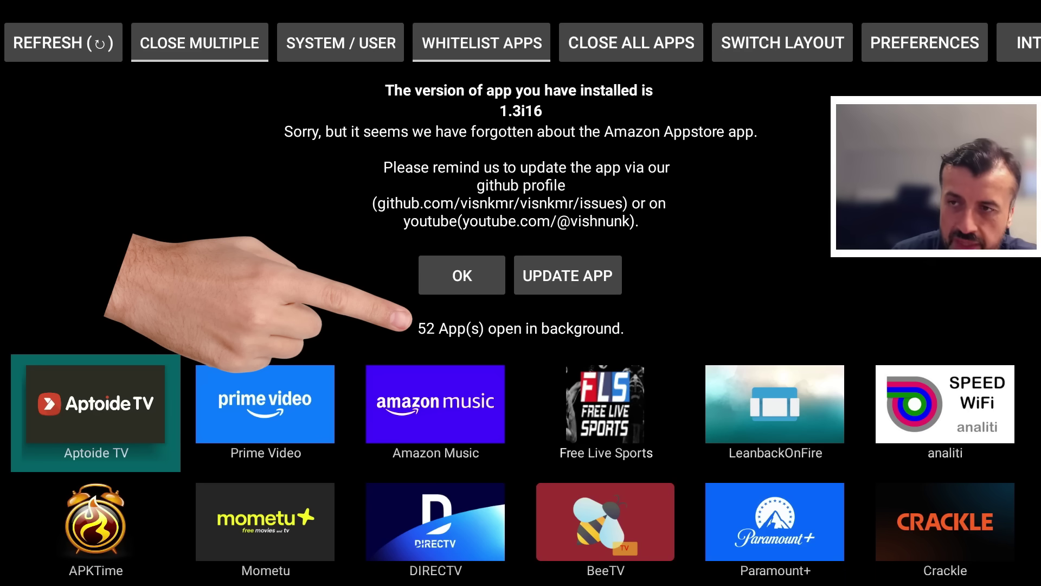
# Step: Turn on the Close Multiple mode for the background app list
pyautogui.press('Right')
pyautogui.press('Right')
pyautogui.press('Left')
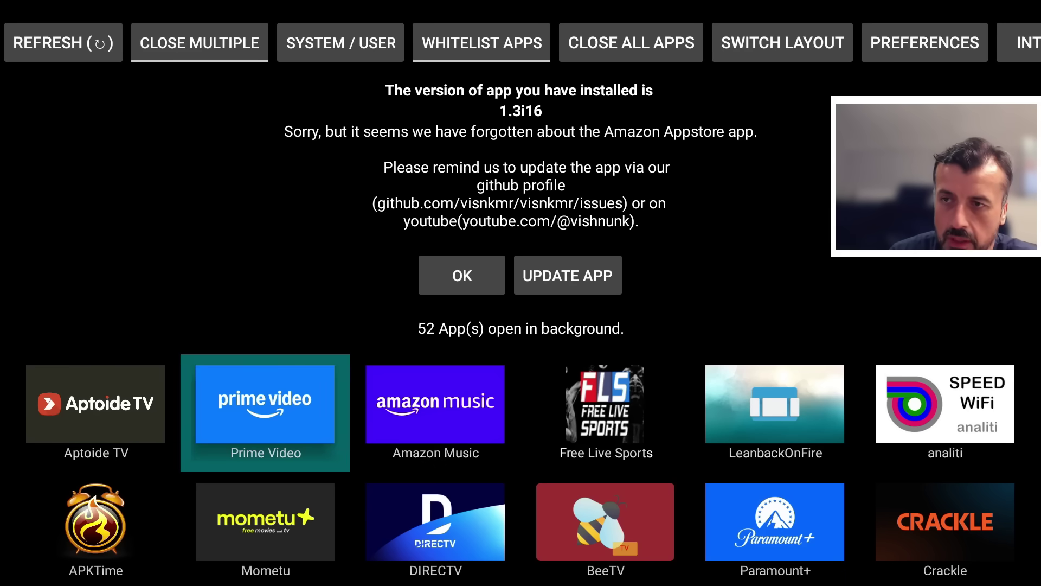
pyautogui.press('Up')
pyautogui.press('Up')
pyautogui.press('Left')
pyautogui.press('Left')
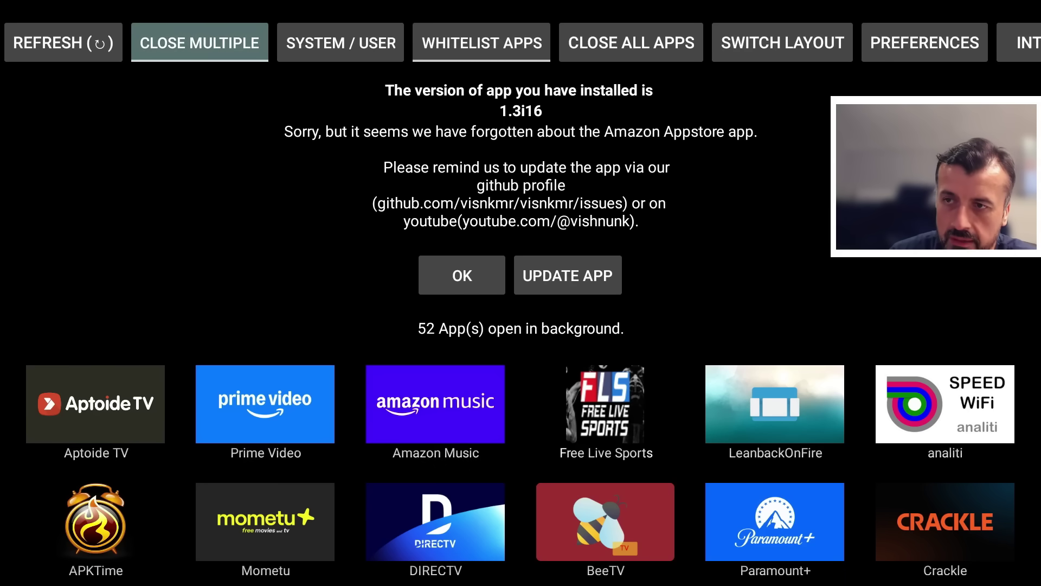
pyautogui.press('Return')
# Step: Select Aptoide TV and Prime Video in the background app list and close the selected apps
pyautogui.press('Down')
pyautogui.press('Down')
pyautogui.press('Down')
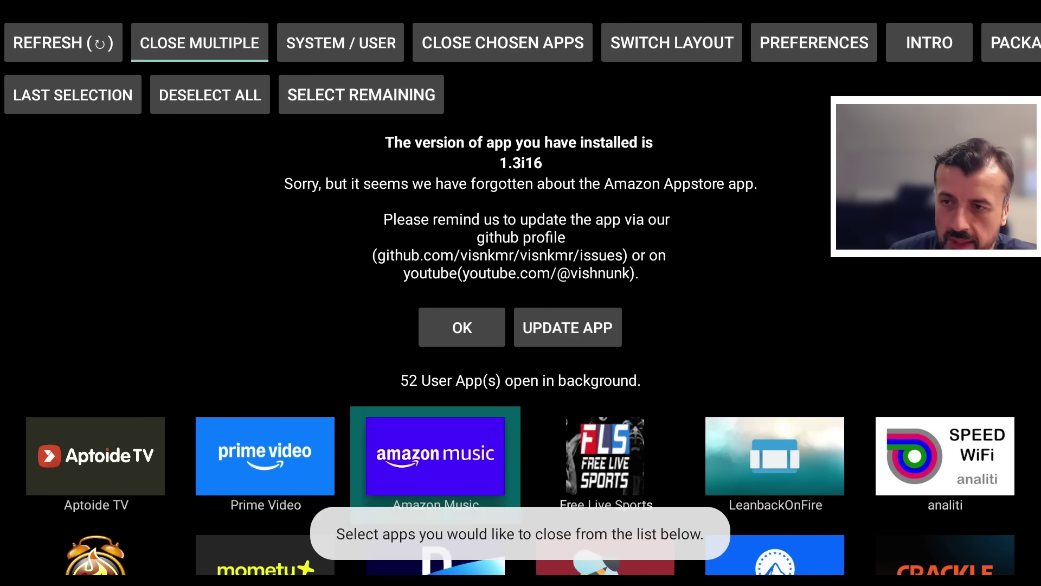
pyautogui.press('Down')
pyautogui.press('Up')
pyautogui.press('Left')
pyautogui.press('Left')
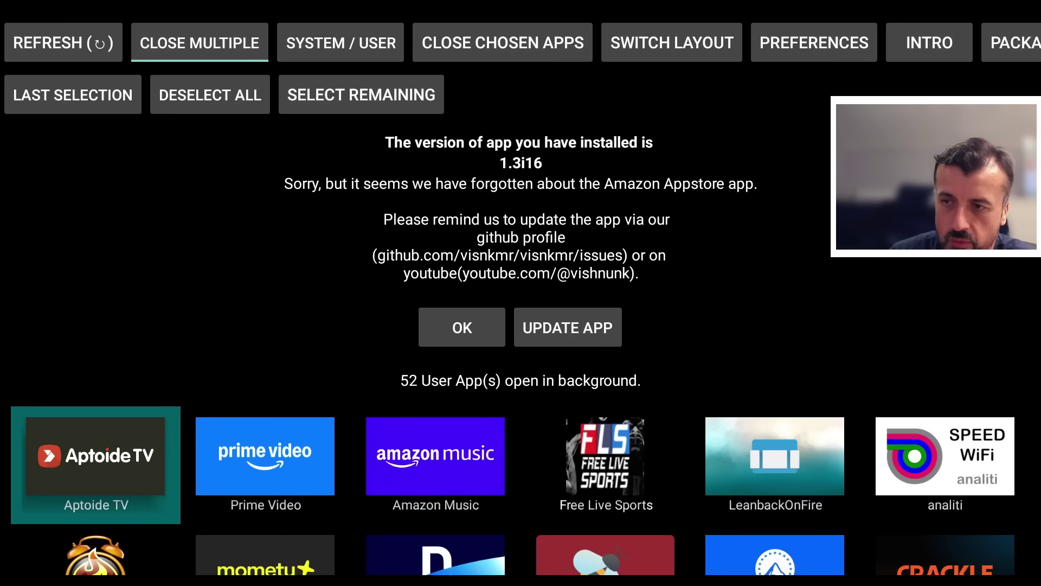
pyautogui.press('Return')
pyautogui.press('Right')
pyautogui.press('Return')
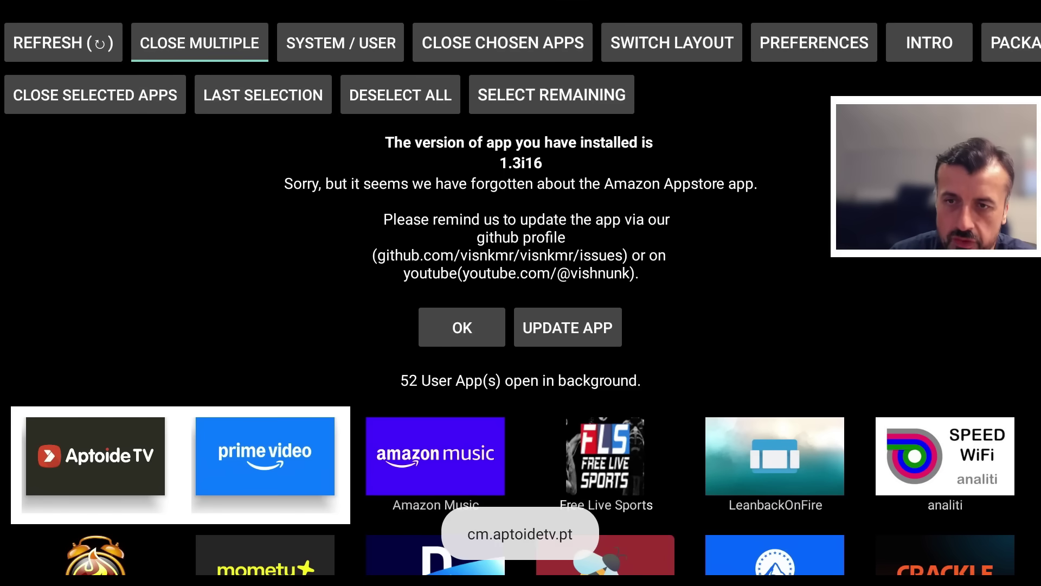
pyautogui.press('Up')
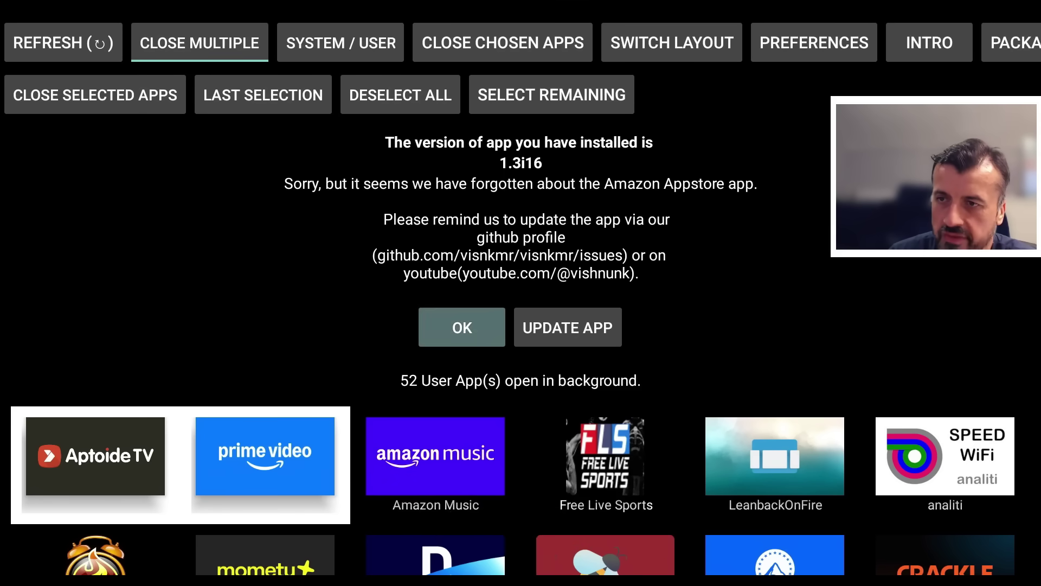
pyautogui.press('Up')
pyautogui.press('Left')
pyautogui.press('Left')
pyautogui.press('Return')
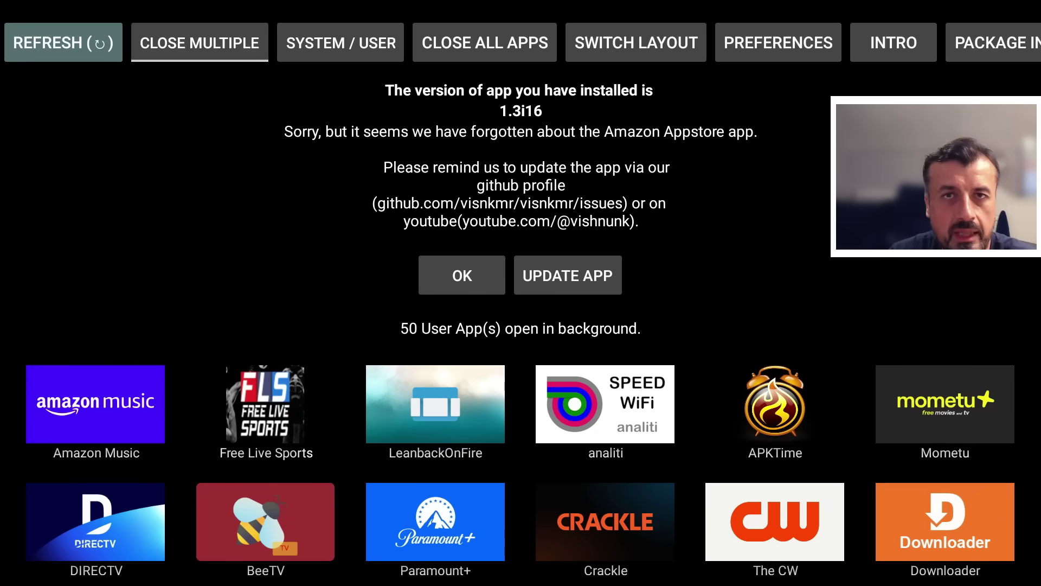
# Step: Examine which user apps are still open in the background, going down the list to CinemaHD and FLauncher
pyautogui.press('Down')
pyautogui.press('Down')
pyautogui.press('Down')
pyautogui.press('Down')
pyautogui.press('Down')
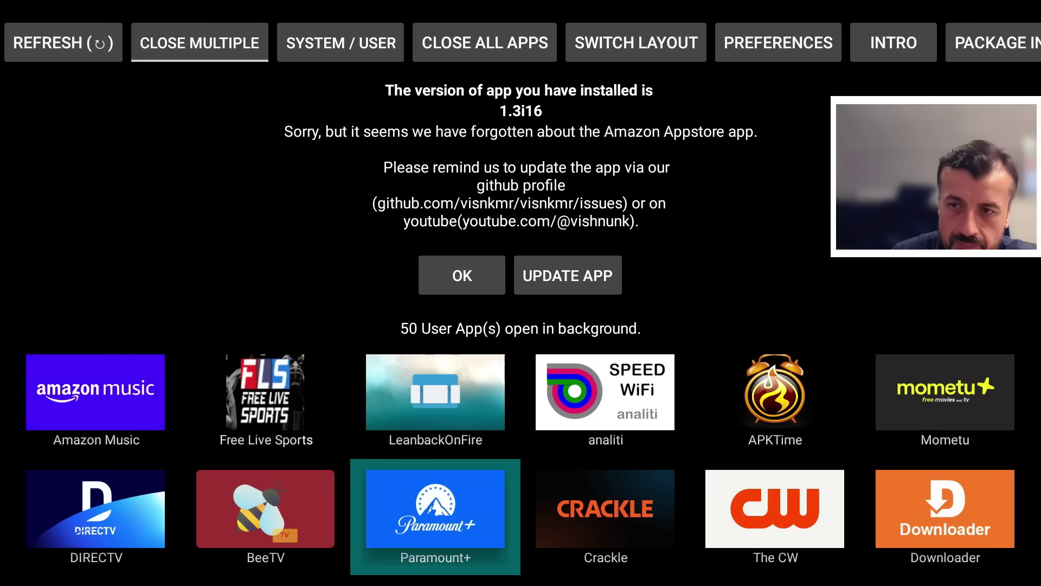
pyautogui.press('Down')
pyautogui.press('Left')
pyautogui.press('Left')
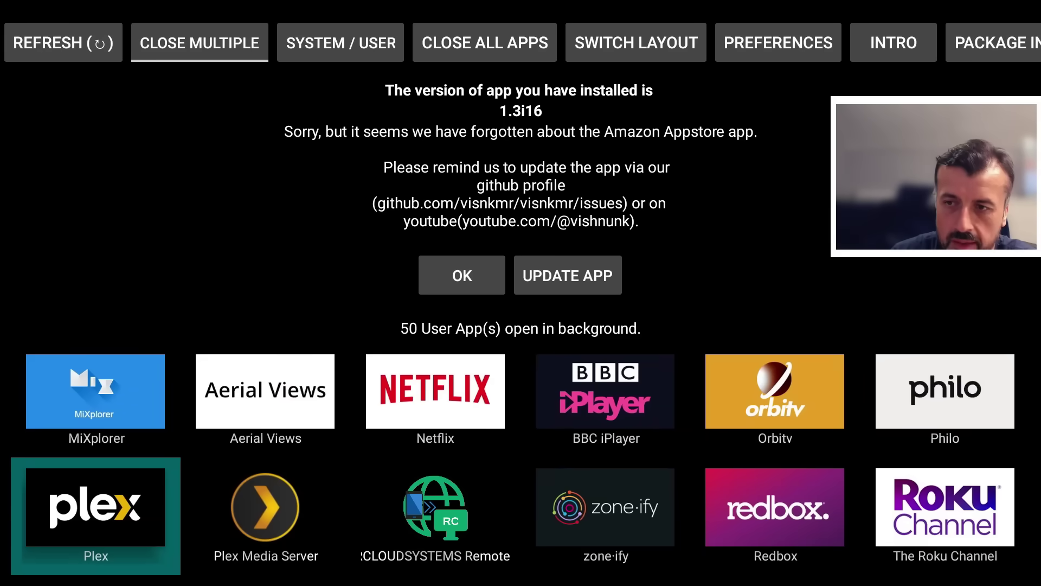
pyautogui.press('Up')
pyautogui.press('Down')
pyautogui.press('Down')
pyautogui.press('Down')
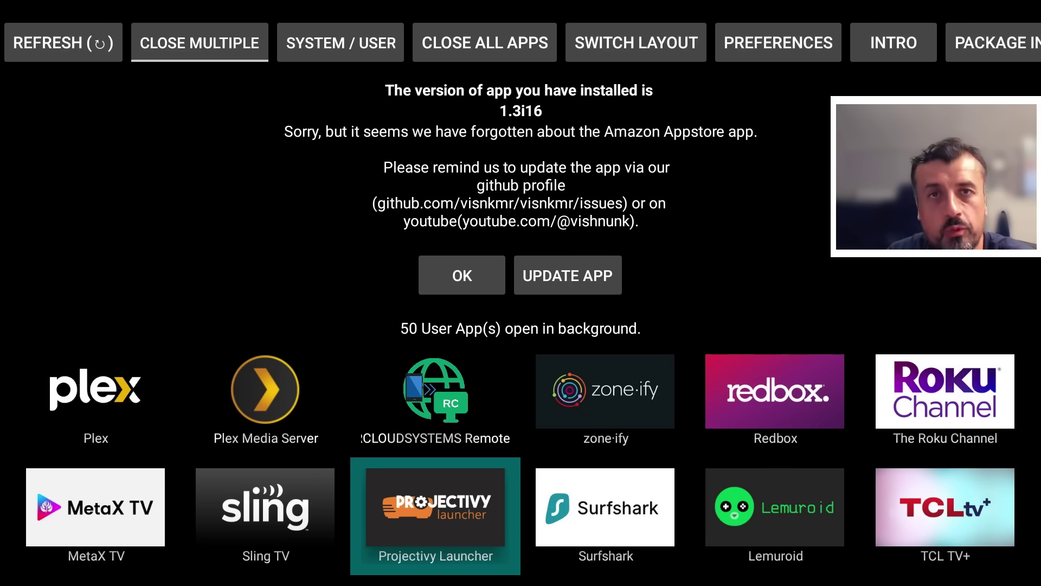
pyautogui.press('Left')
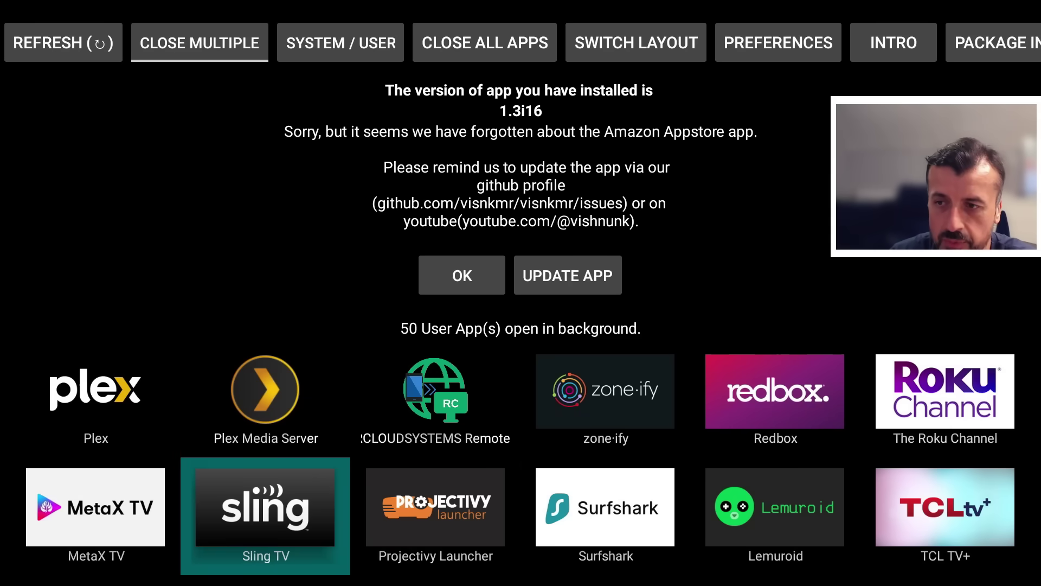
pyautogui.press('Down')
pyautogui.press('Down')
pyautogui.press('Right')
pyautogui.press('Right')
pyautogui.press('Left')
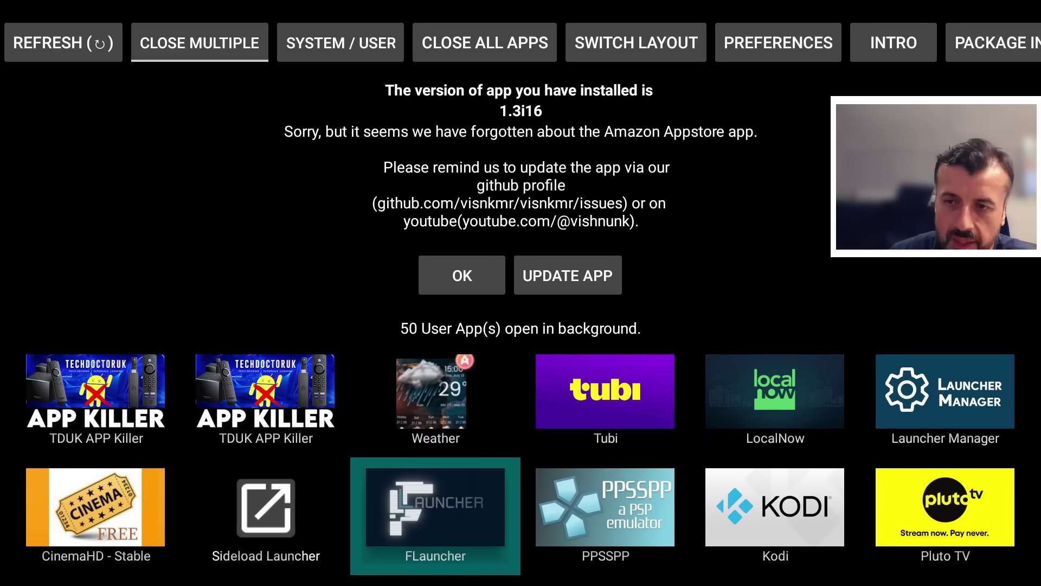
pyautogui.press('Left')
pyautogui.press('Left')
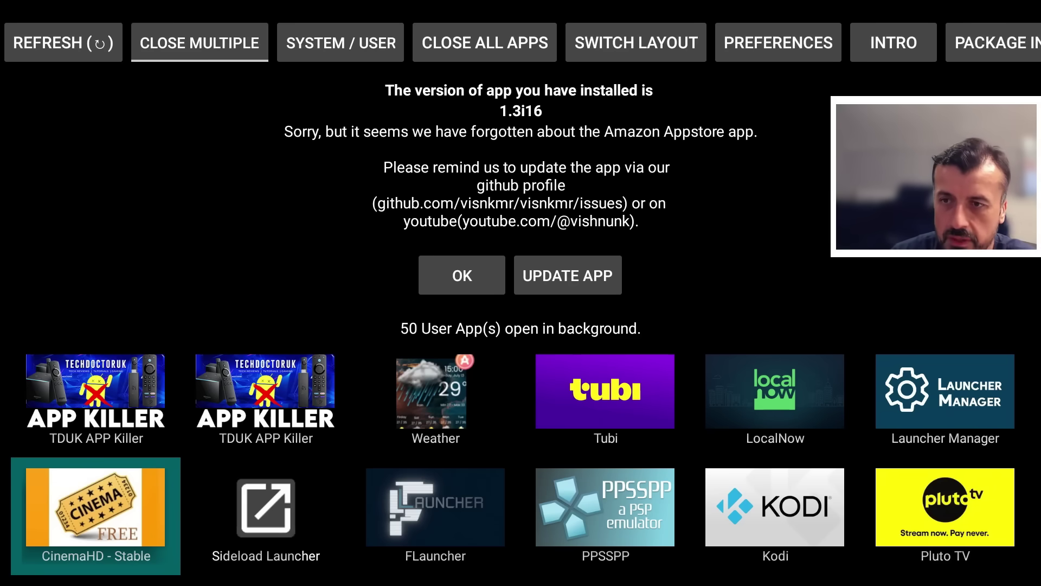
# Step: Leave the background app list and switch to TDUK App Killer
pyautogui.press('Escape')
pyautogui.press('Right')
pyautogui.press('Right')
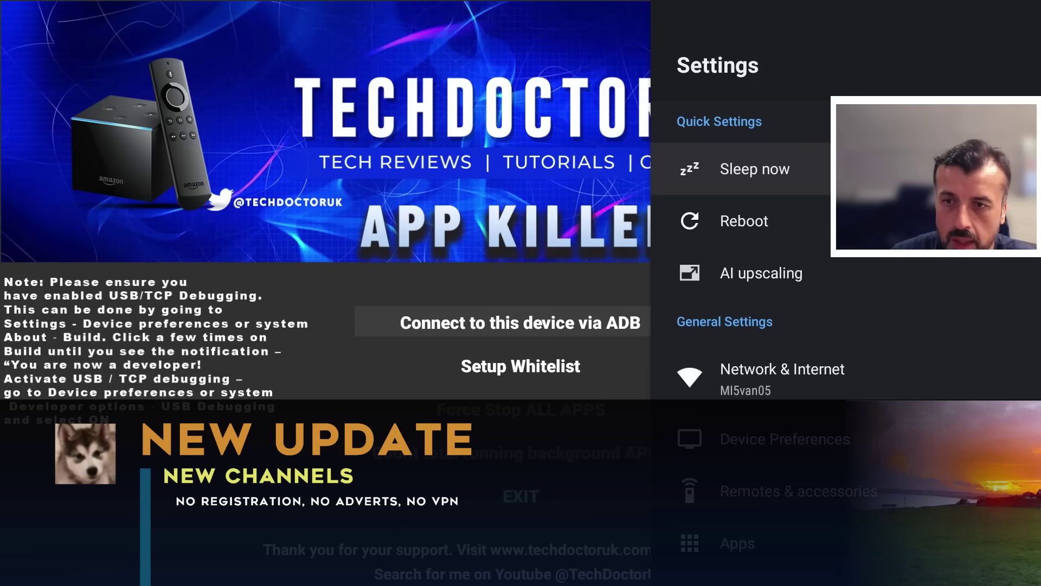
# Step: Open the Device Preferences in the device settings
pyautogui.press('Down')
pyautogui.press('Down')
pyautogui.press('Down')
pyautogui.press('Down')
pyautogui.press('Return')
# Step: Open the Developer options from the Device Preferences
pyautogui.press('Down')
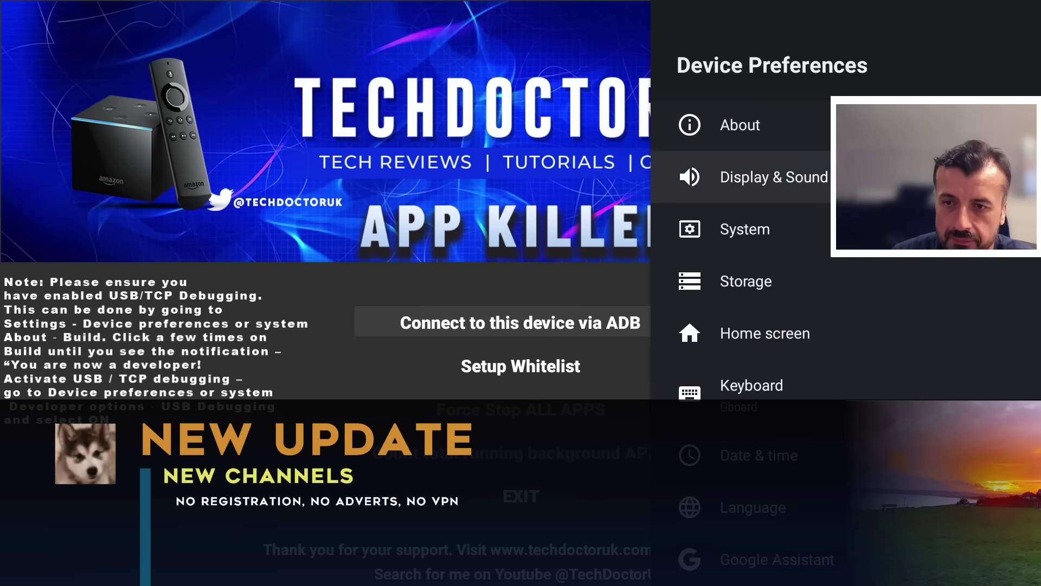
pyautogui.press('Down')
pyautogui.press('Down')
pyautogui.press('Down')
pyautogui.press('Down')
pyautogui.press('Down')
pyautogui.press('Down')
pyautogui.press('Down')
pyautogui.press('Down')
pyautogui.press('Down')
pyautogui.press('Down')
pyautogui.press('Down')
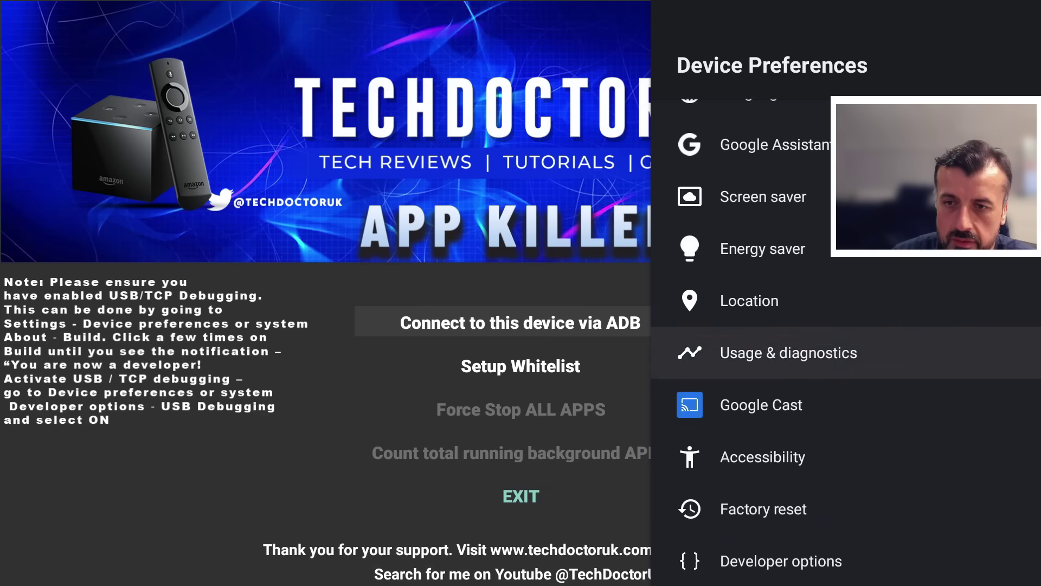
pyautogui.press('Down')
pyautogui.press('Down')
pyautogui.press('Down')
pyautogui.press('Down')
pyautogui.press('Down')
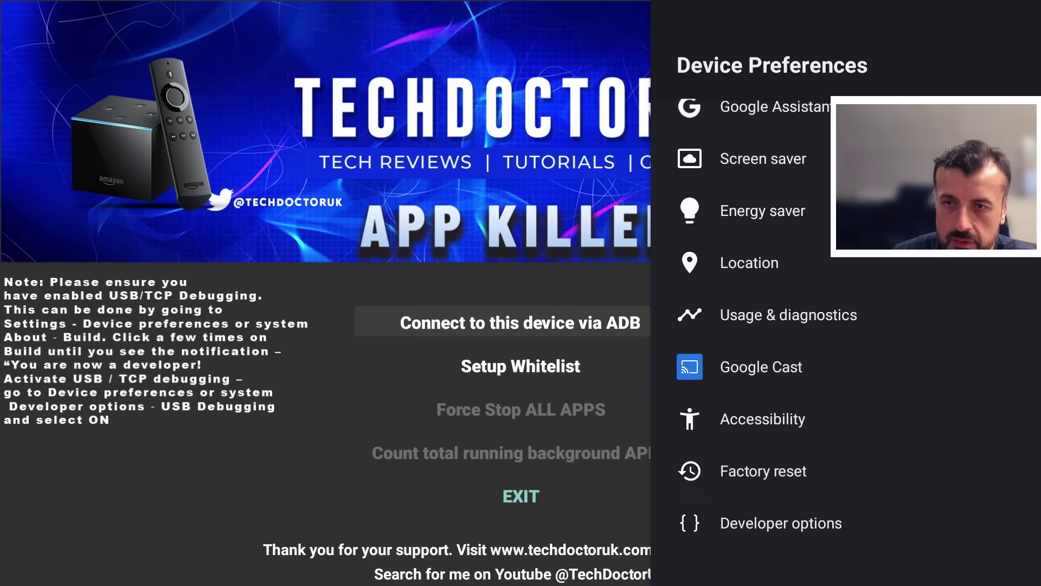
pyautogui.press('Return')
# Step: Check the state of the USB debugging and Network debugging options in the Debugging section
pyautogui.press('Down')
pyautogui.press('Down')
pyautogui.press('Down')
pyautogui.press('Down')
pyautogui.press('Down')
pyautogui.press('Down')
pyautogui.press('Down')
pyautogui.press('Down')
pyautogui.press('Down')
pyautogui.press('Down')
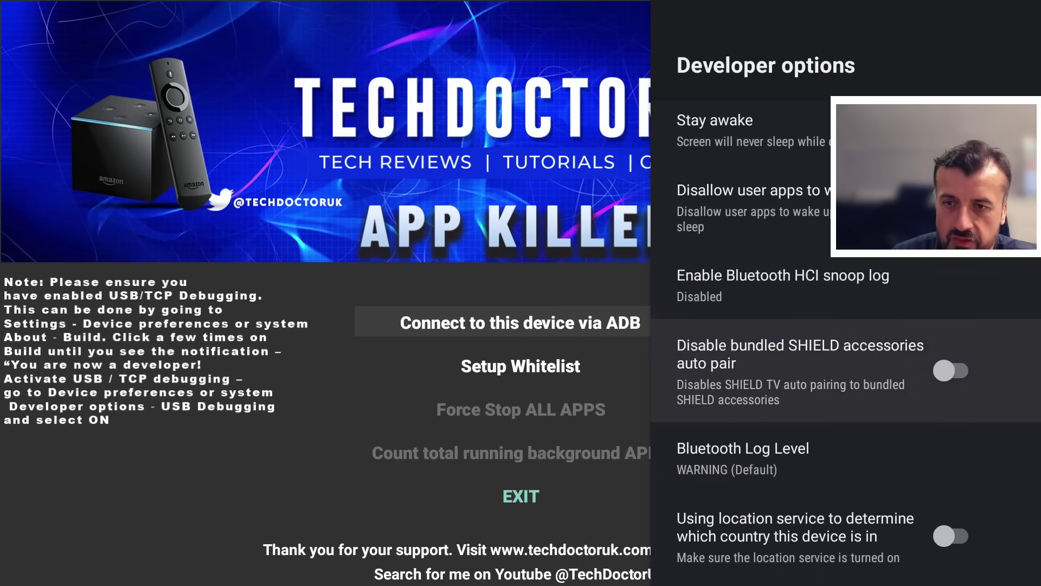
pyautogui.press('Down')
pyautogui.press('Down')
pyautogui.press('Down')
pyautogui.press('Down')
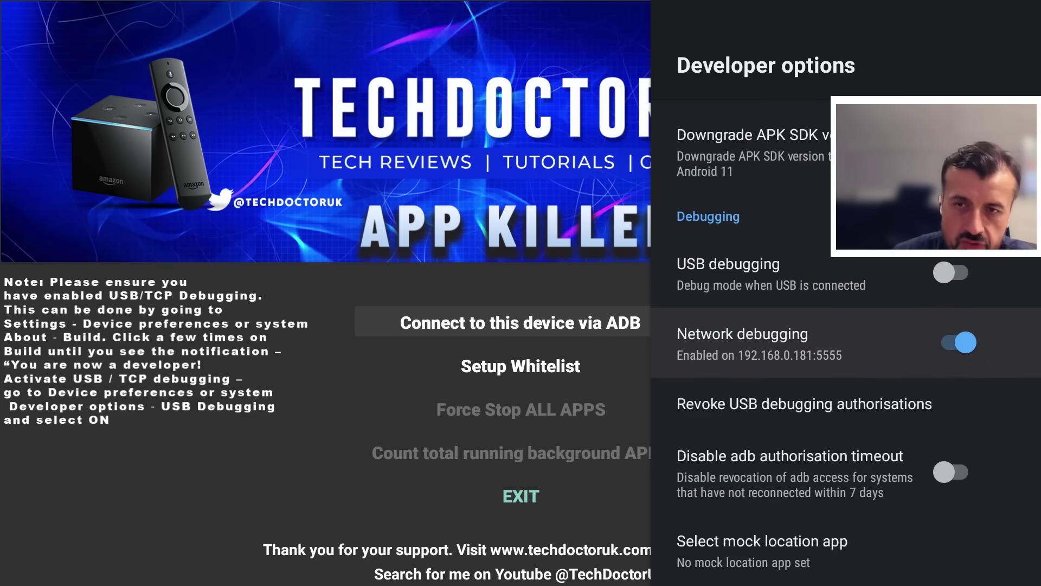
pyautogui.press('Up')
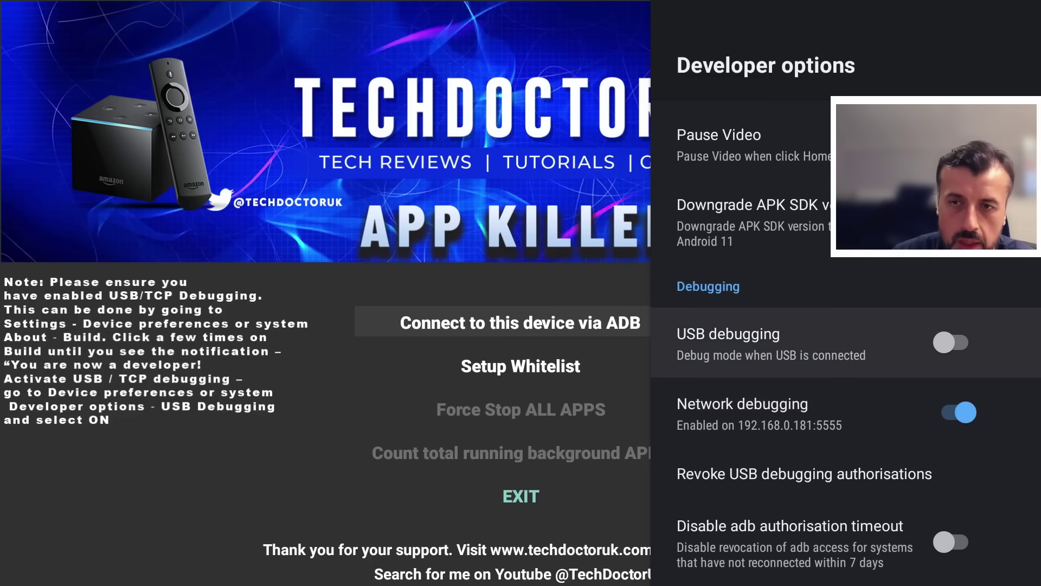
# Step: Leave the device settings, go back to TDUK App Killer and highlight its option to connect via ADB
pyautogui.press('Escape')
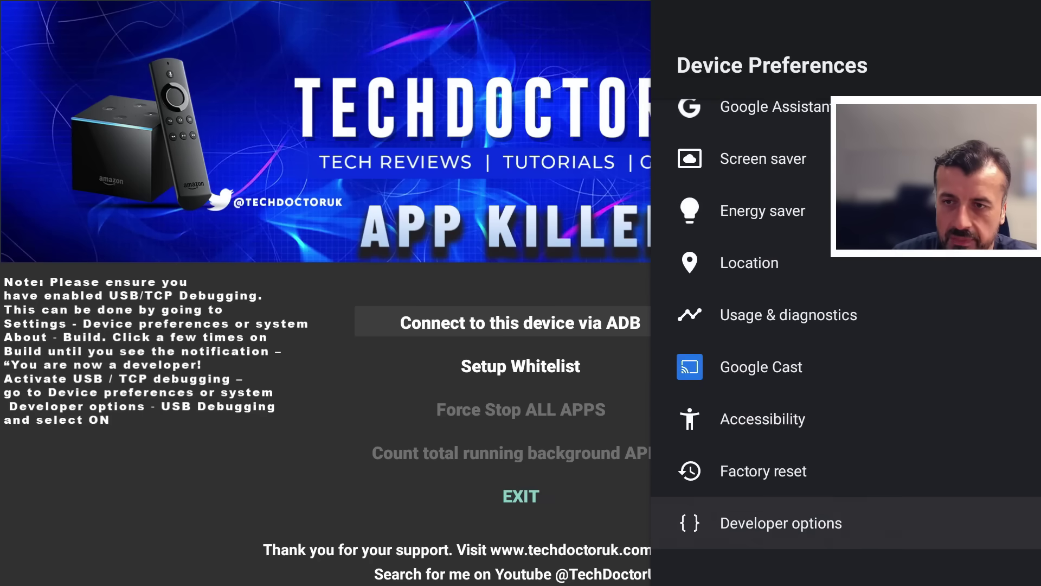
pyautogui.press('Escape')
pyautogui.press('Escape')
pyautogui.press('Down')
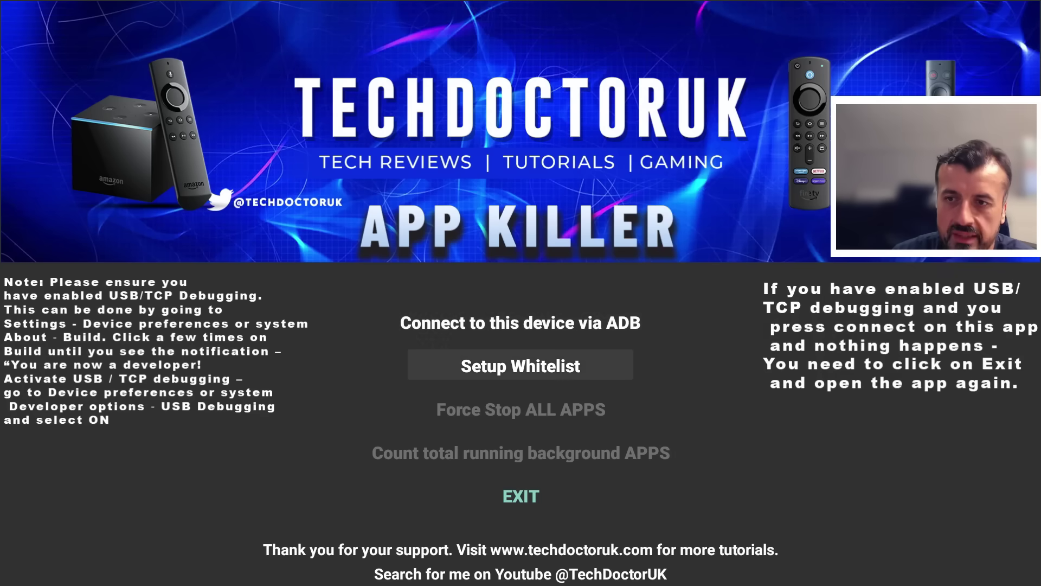
pyautogui.press('Up')
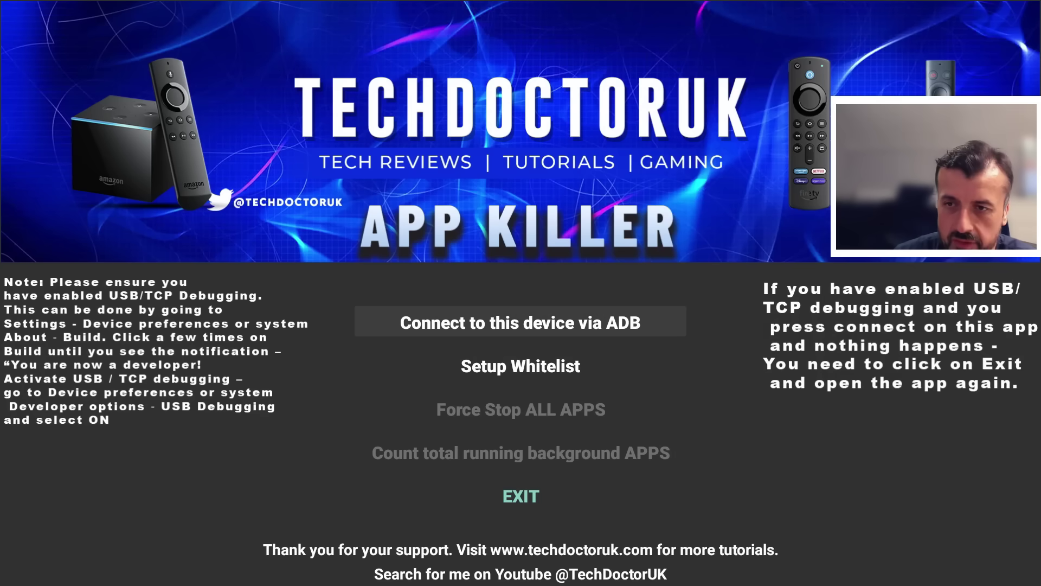
# Step: Connect TDUK App Killer to this device via ADB and always allow network debugging from this computer
pyautogui.press('Return')
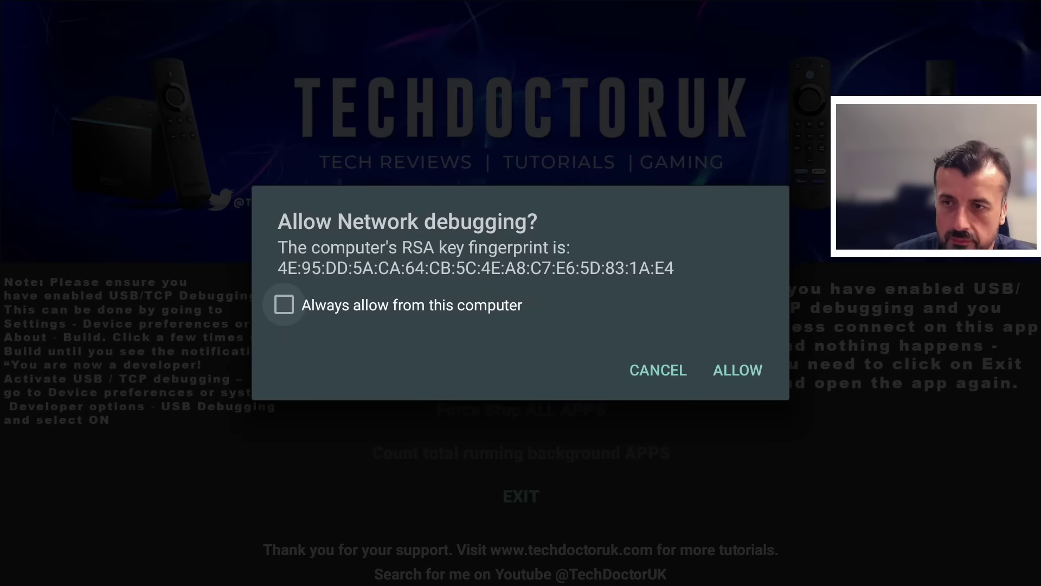
pyautogui.press('Return')
pyautogui.press('Right')
pyautogui.press('Right')
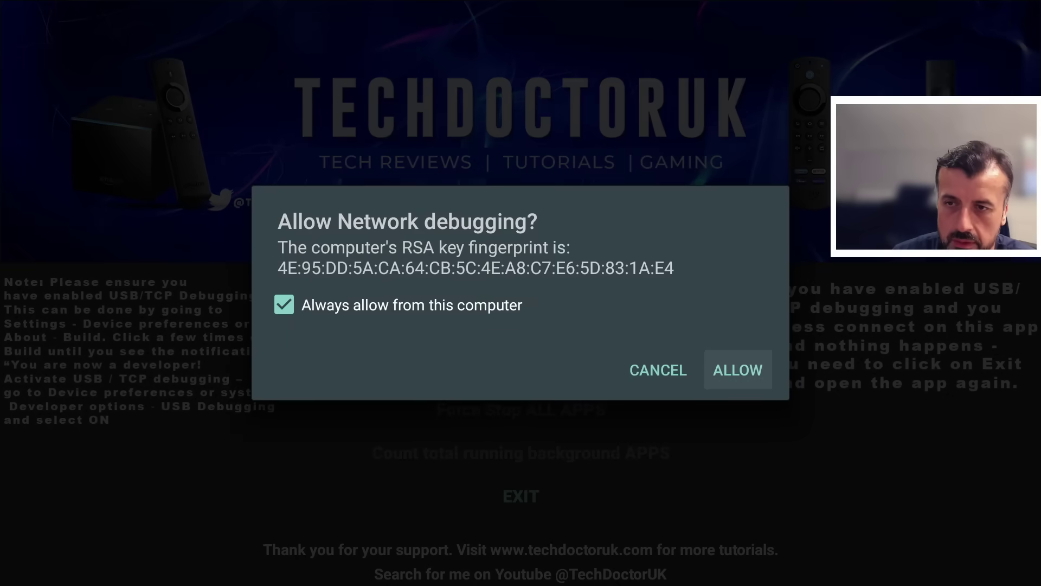
pyautogui.press('Return')
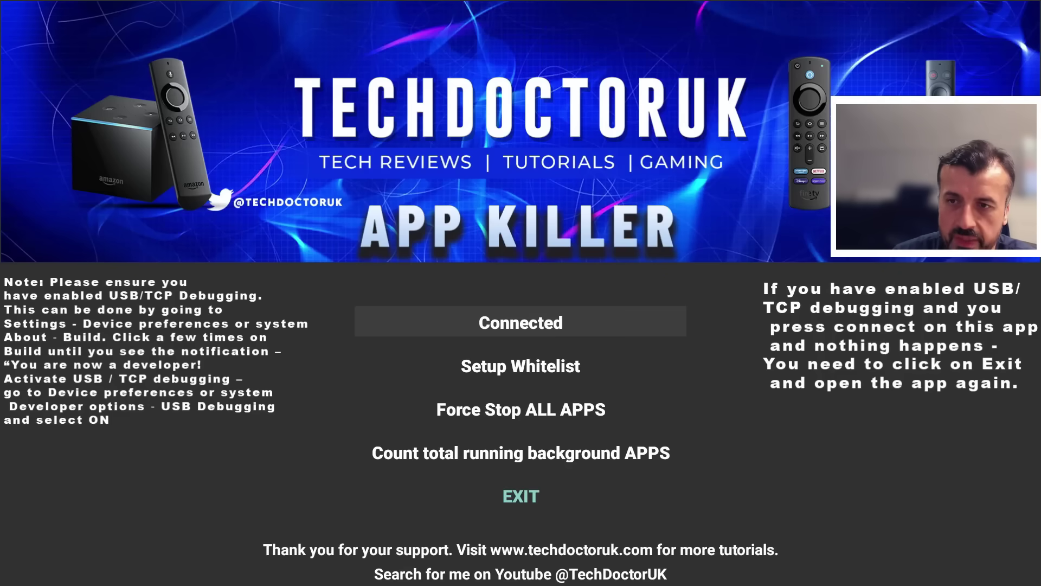
# Step: Count the total running background apps with TDUK App Killer
pyautogui.press('Down')
pyautogui.press('Down')
pyautogui.press('Down')
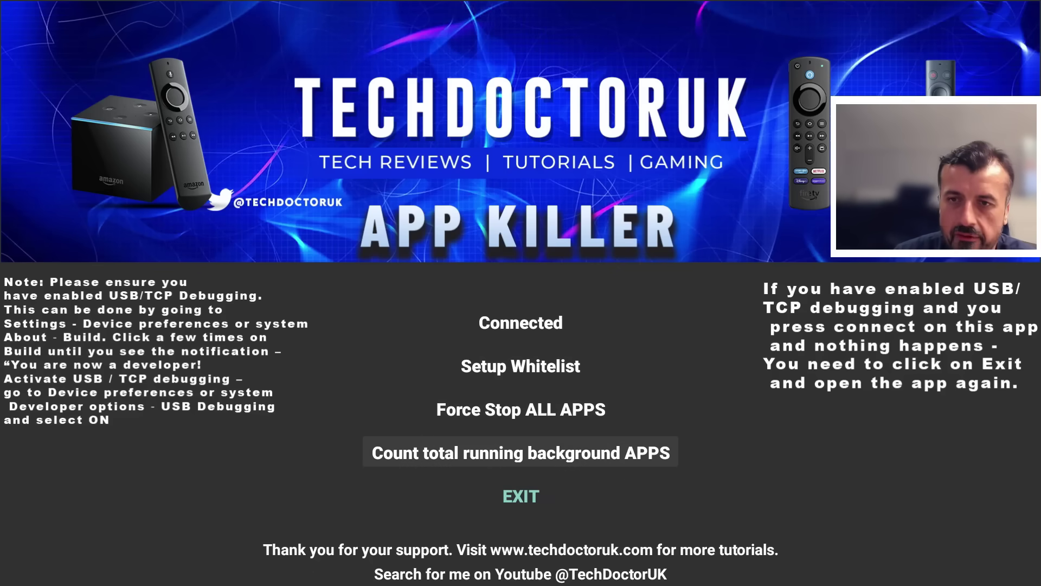
pyautogui.press('Return')
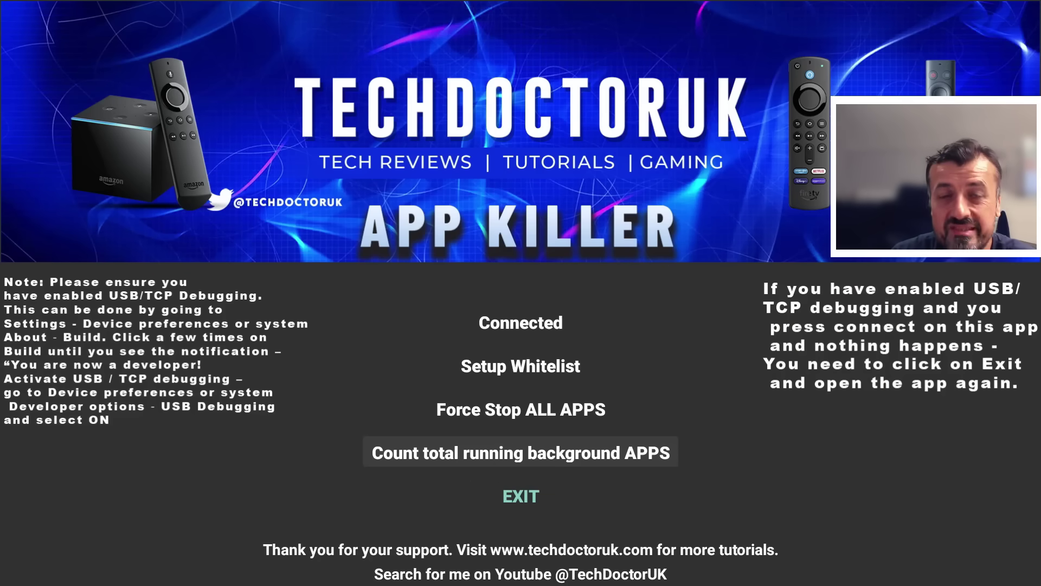
# Step: Check the number of open background apps in Background Apps and Process List, and return to the home screen
pyautogui.press('Escape')
pyautogui.press('Left')
pyautogui.press('Left')
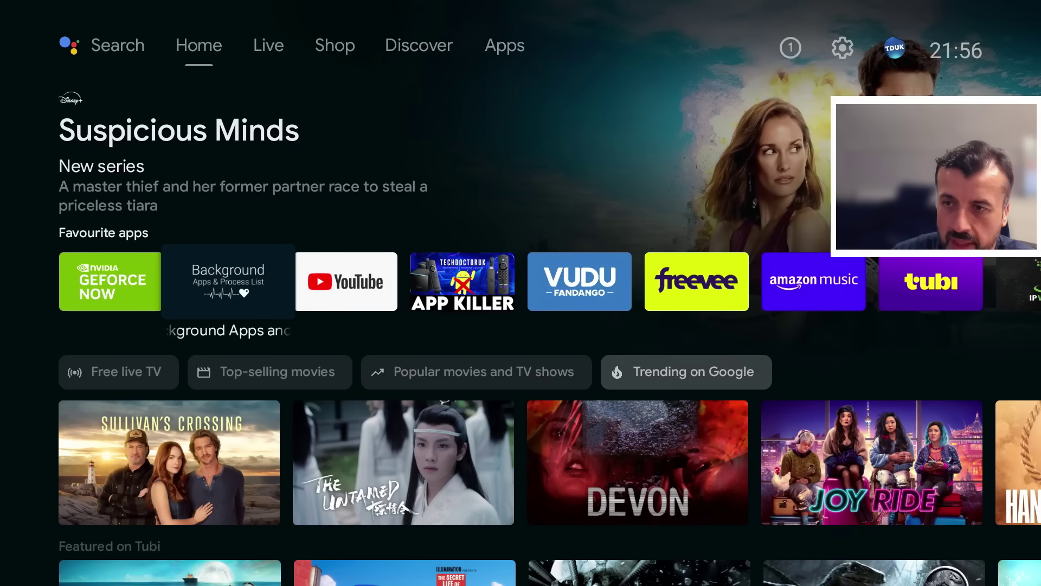
pyautogui.press('Return')
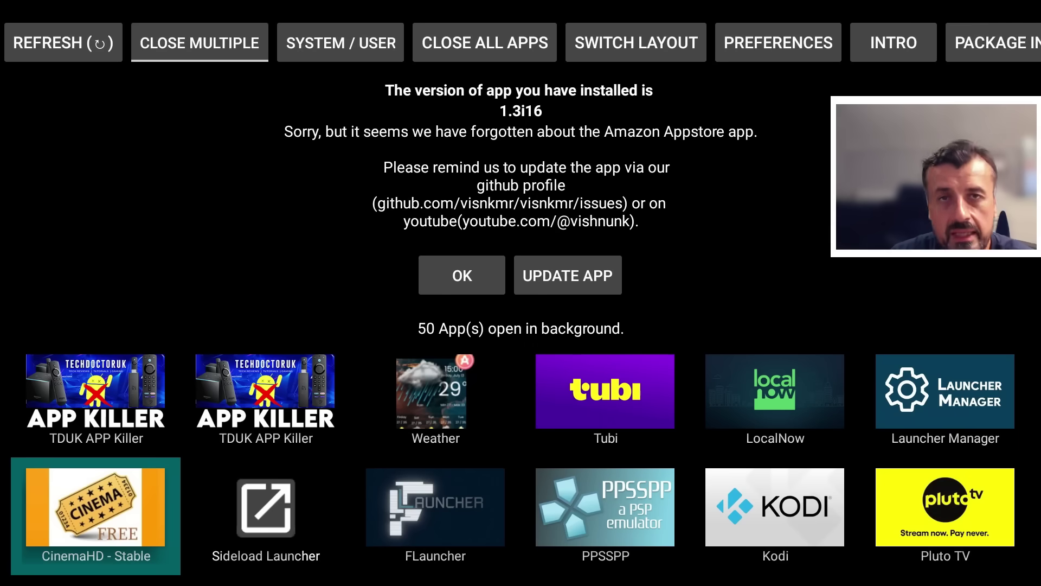
pyautogui.press('Escape')
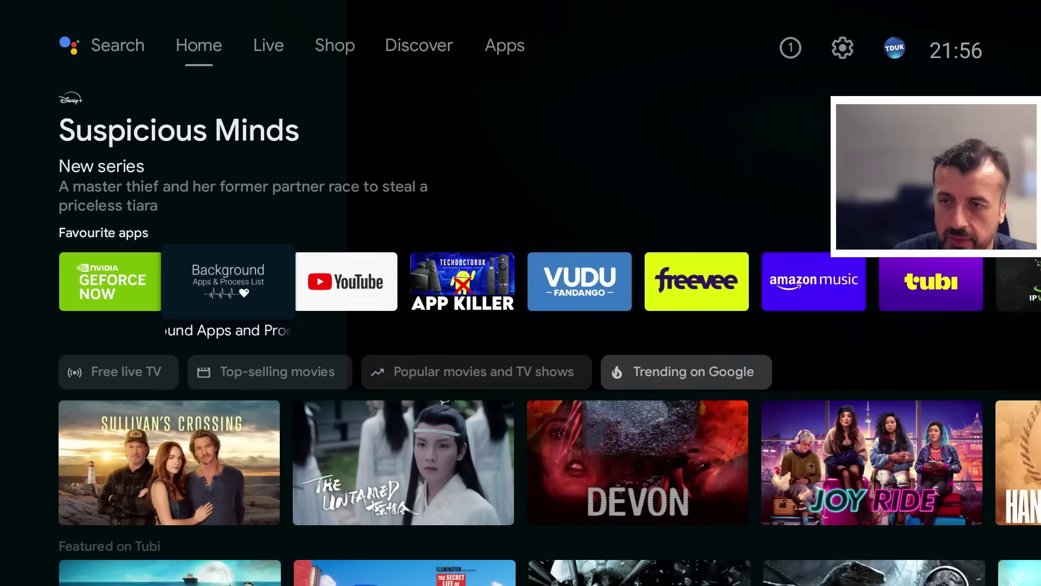
# Step: Switch back to TDUK App Killer and count the total running background apps again
pyautogui.press('Right')
pyautogui.press('Right')
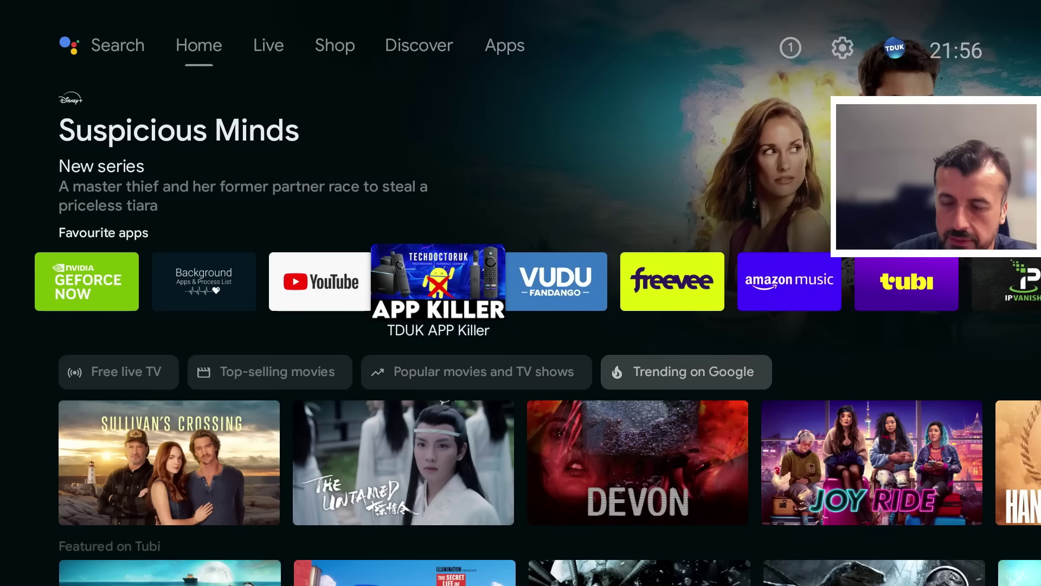
pyautogui.press('Return')
pyautogui.press('Down')
pyautogui.press('Return')
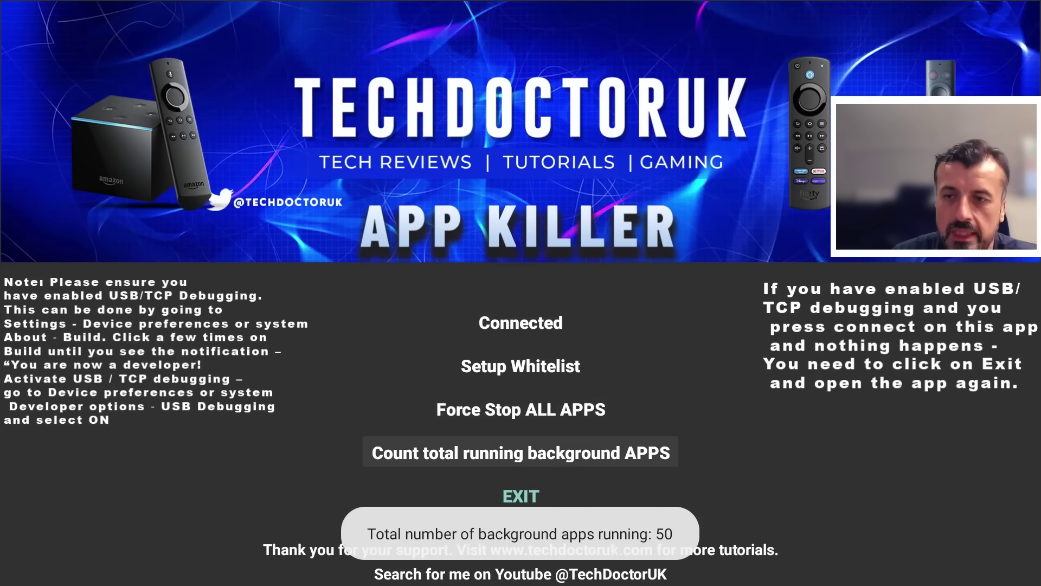
# Step: Open the Apps Whitelist setup in TDUK App Killer
pyautogui.press('Up')
pyautogui.press('Up')
pyautogui.press('Down')
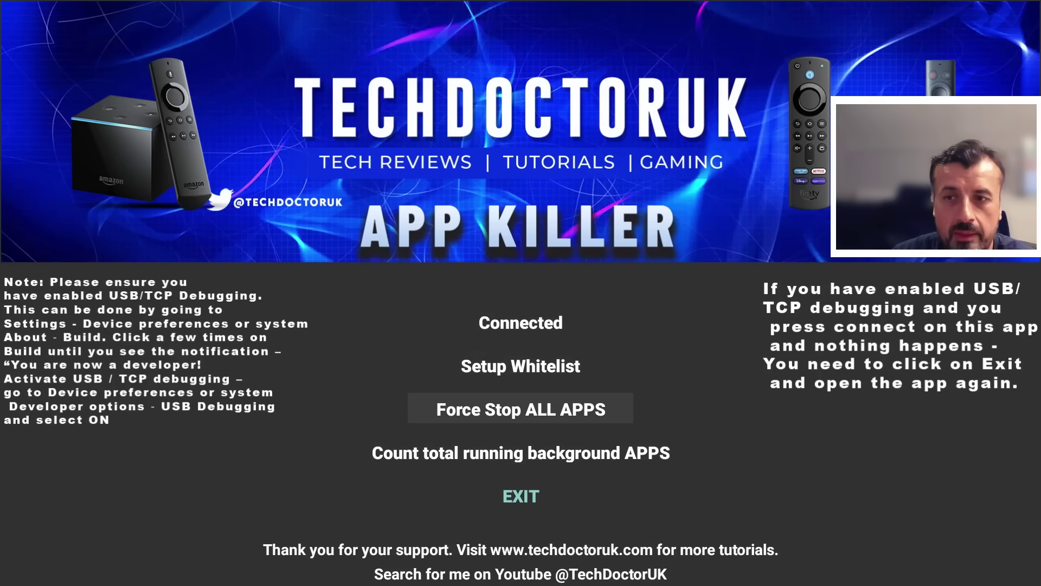
pyautogui.press('Up')
pyautogui.press('Return')
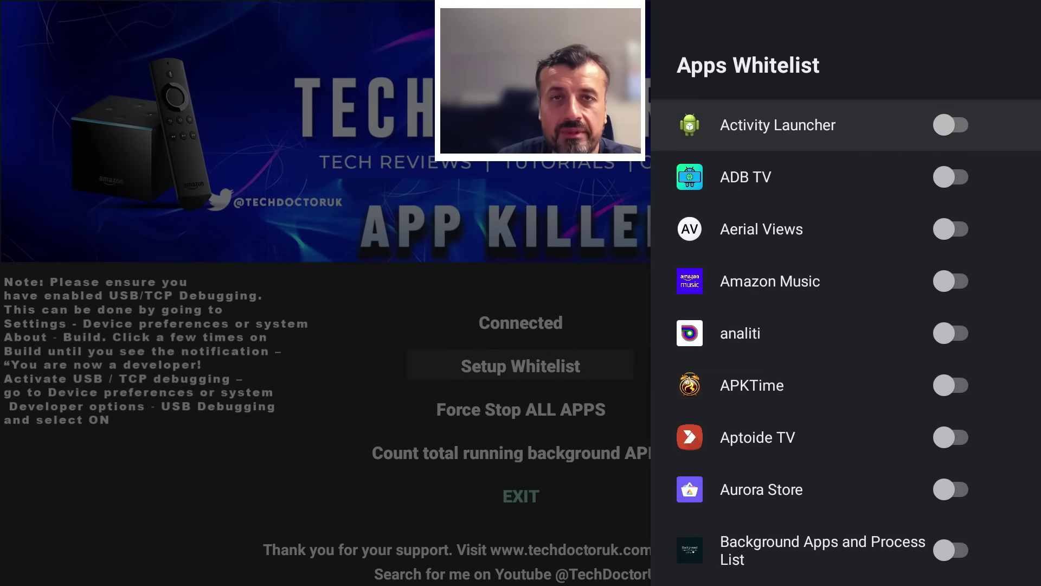
# Step: Add IPVanish to the Apps Whitelist
pyautogui.press('Down')
pyautogui.press('Down')
pyautogui.press('Down')
pyautogui.press('Down')
pyautogui.press('Down')
pyautogui.press('Down')
pyautogui.press('Down')
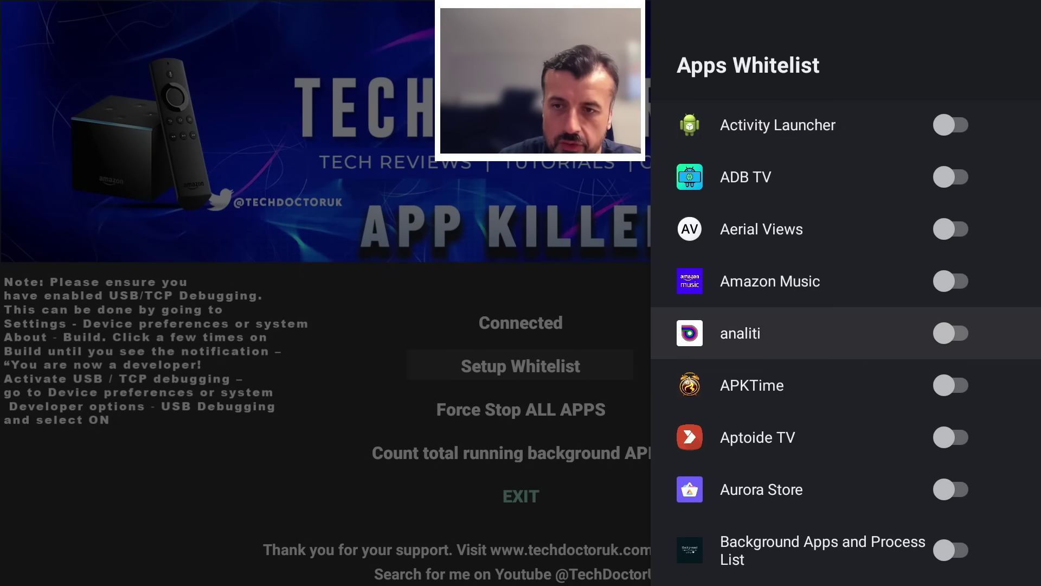
pyautogui.press('Down')
pyautogui.press('Down')
pyautogui.press('Down')
pyautogui.press('Down')
pyautogui.press('Down')
pyautogui.press('Down')
pyautogui.press('Down')
pyautogui.press('Down')
pyautogui.press('Down')
pyautogui.press('Down')
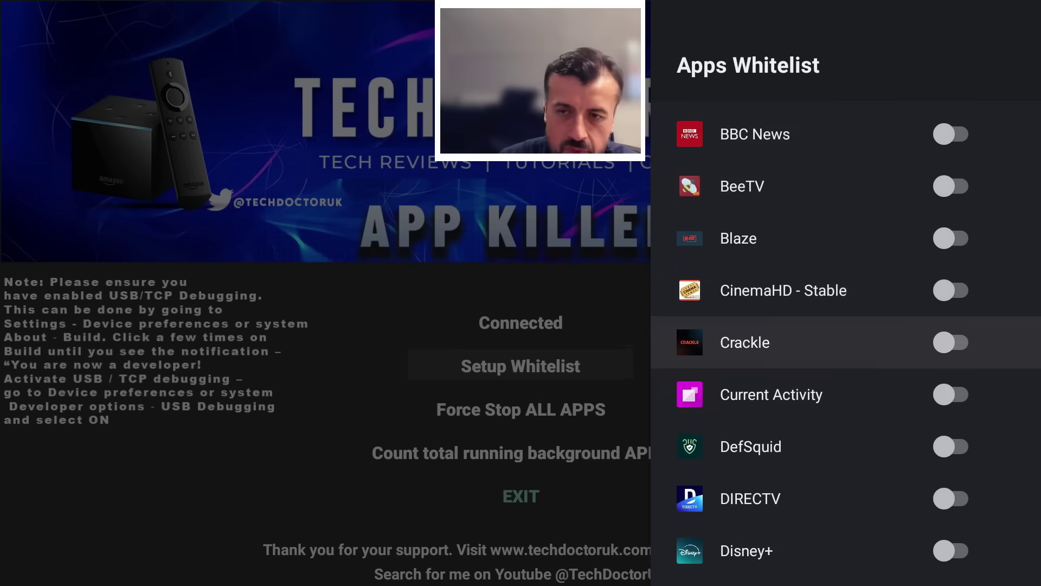
pyautogui.press('Down')
pyautogui.press('Down')
pyautogui.press('Down')
pyautogui.press('Down')
pyautogui.press('Down')
pyautogui.press('Down')
pyautogui.press('Down')
pyautogui.press('Down')
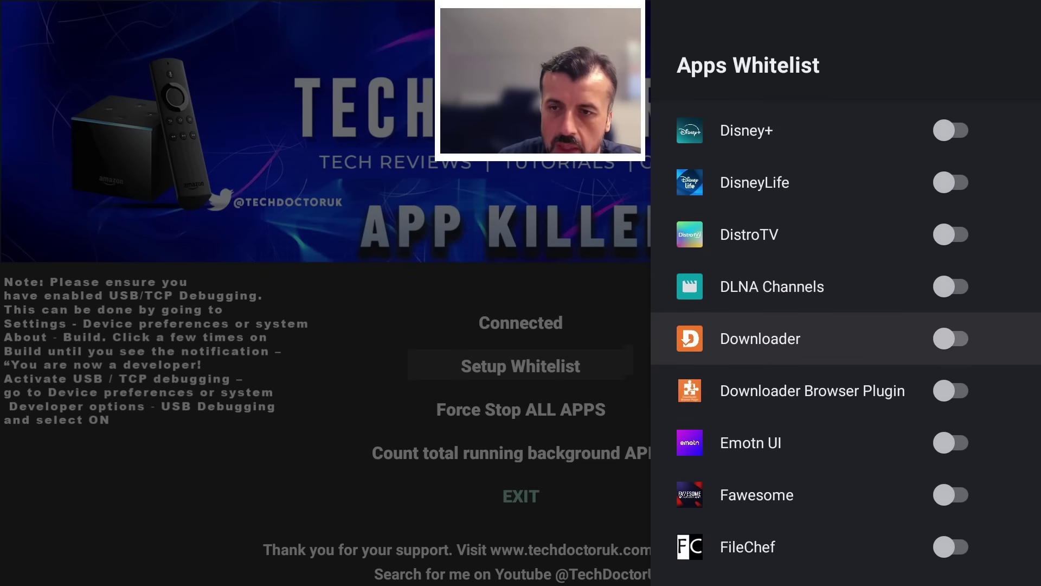
pyautogui.press('Down')
pyautogui.press('Down')
pyautogui.press('Down')
pyautogui.press('Down')
pyautogui.press('Down')
pyautogui.press('Down')
pyautogui.press('Down')
pyautogui.press('Down')
pyautogui.press('Down')
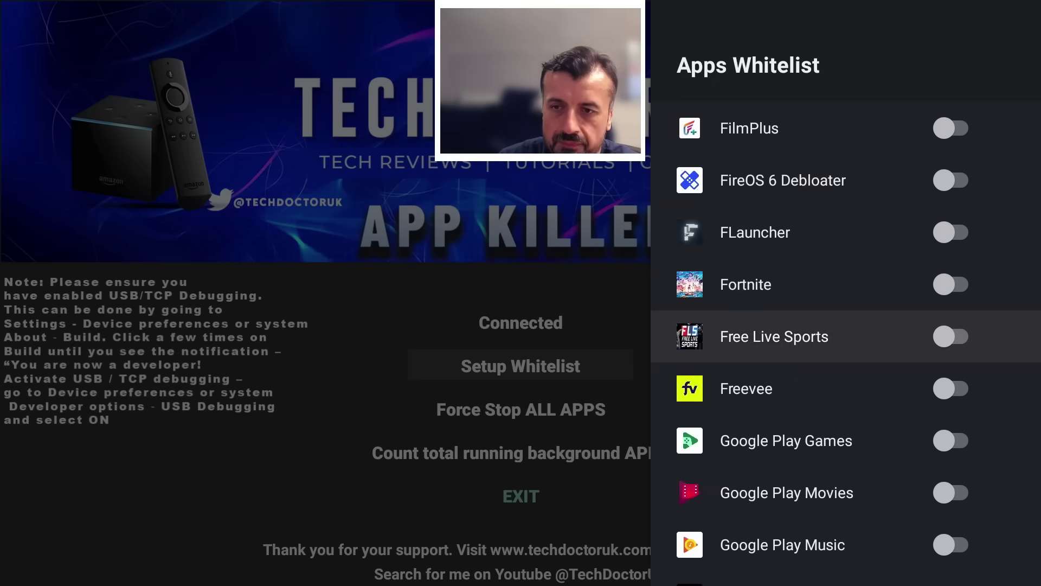
pyautogui.press('Down')
pyautogui.press('Down')
pyautogui.press('Down')
pyautogui.press('Down')
pyautogui.press('Down')
pyautogui.press('Down')
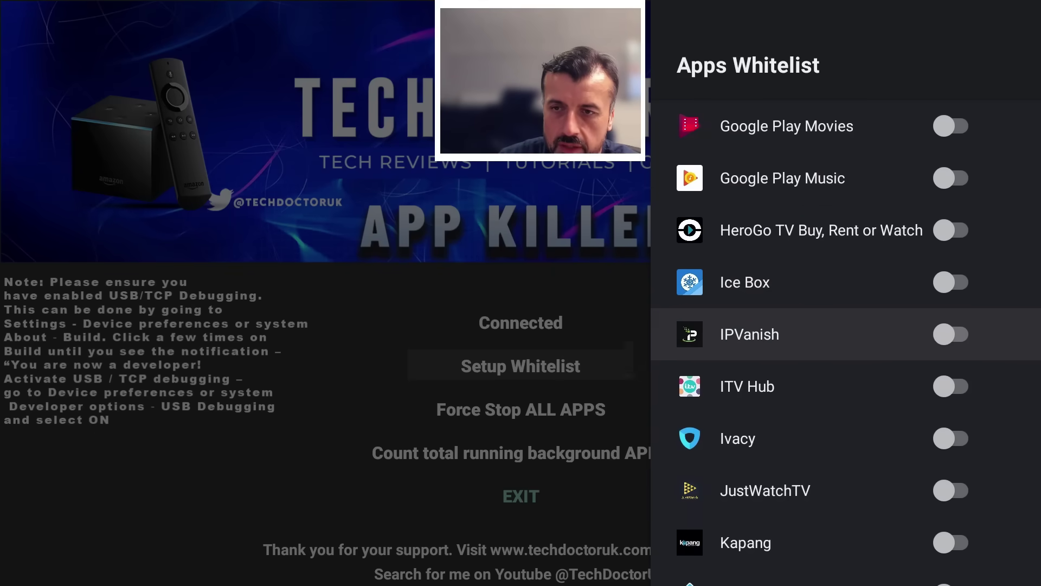
pyautogui.press('Up')
pyautogui.press('Up')
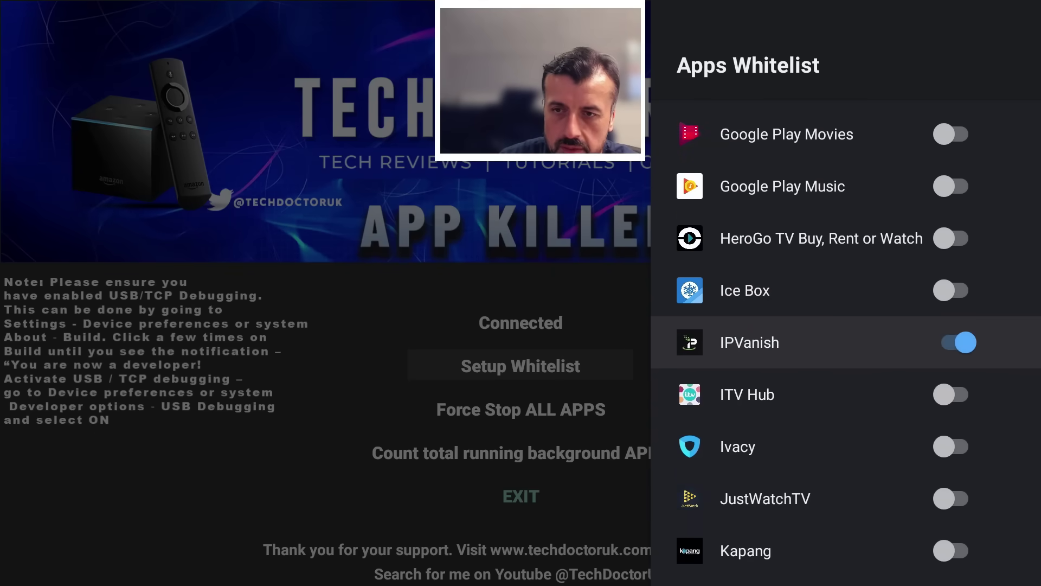
# Step: Add Netflix to the Apps Whitelist
pyautogui.press('Down')
pyautogui.press('Down')
pyautogui.press('Down')
pyautogui.press('Down')
pyautogui.press('Down')
pyautogui.press('Down')
pyautogui.press('Down')
pyautogui.press('Down')
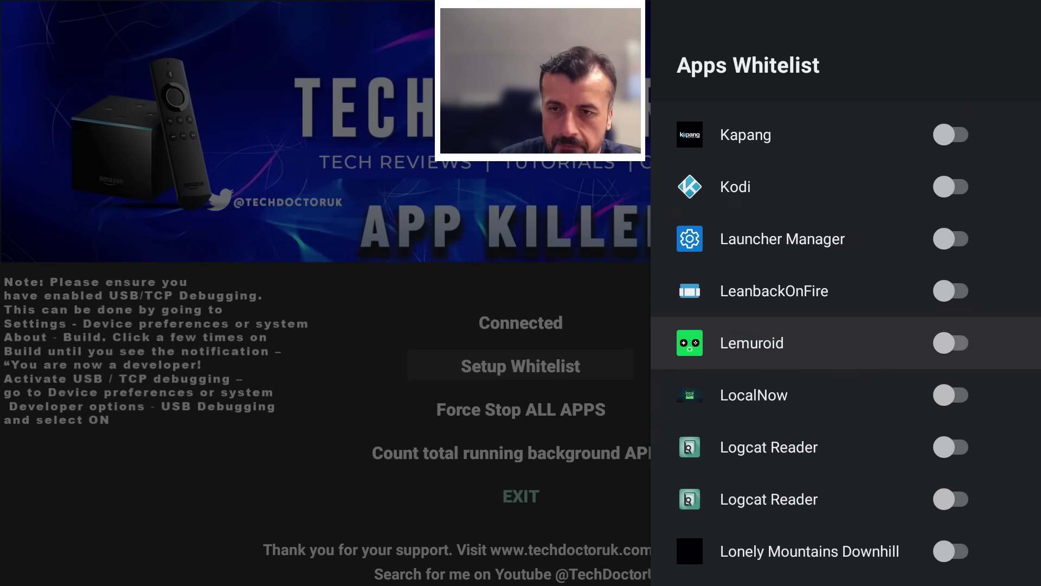
pyautogui.press('Down')
pyautogui.press('Down')
pyautogui.press('Down')
pyautogui.press('Down')
pyautogui.press('Down')
pyautogui.press('Down')
pyautogui.press('Down')
pyautogui.press('Down')
pyautogui.press('Down')
pyautogui.press('Down')
pyautogui.press('Down')
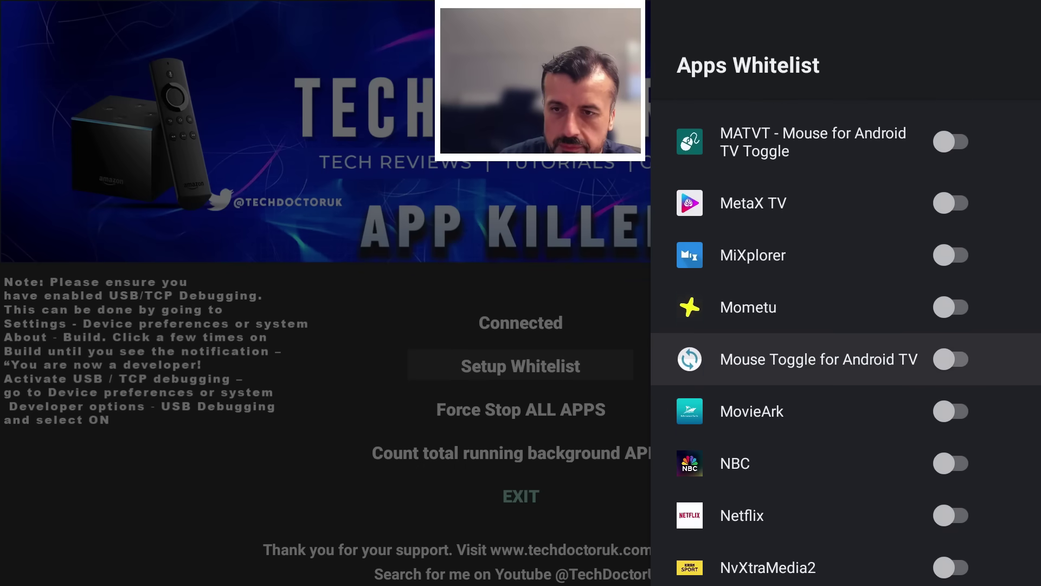
pyautogui.press('Down')
pyautogui.press('Down')
pyautogui.press('Down')
pyautogui.press('Down')
pyautogui.press('Up')
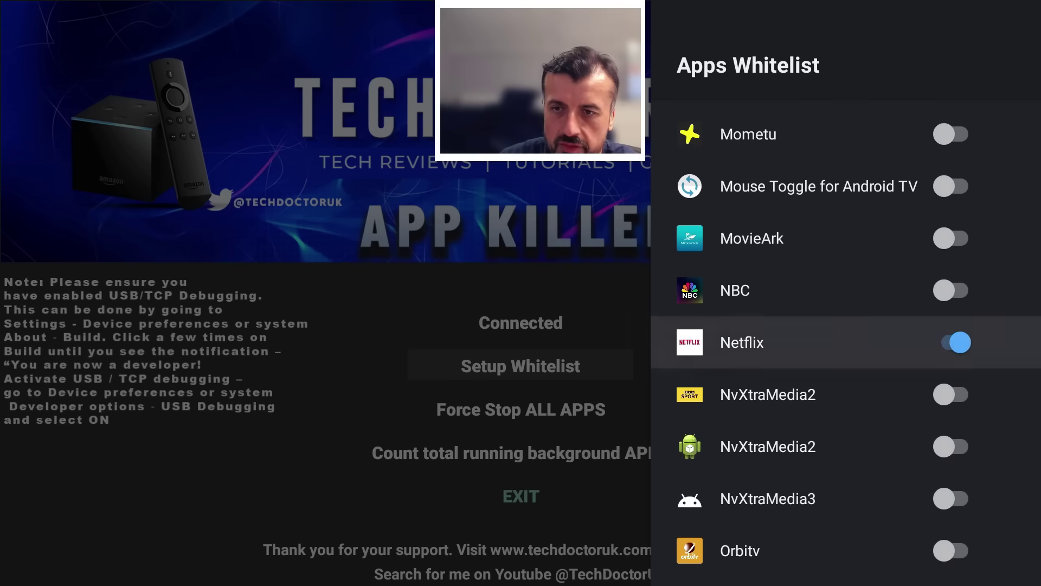
# Step: Look further down the Apps Whitelist for other apps to keep running
pyautogui.press('Down')
pyautogui.press('Down')
pyautogui.press('Down')
pyautogui.press('Down')
pyautogui.press('Down')
pyautogui.press('Down')
pyautogui.press('Down')
pyautogui.press('Down')
pyautogui.press('Down')
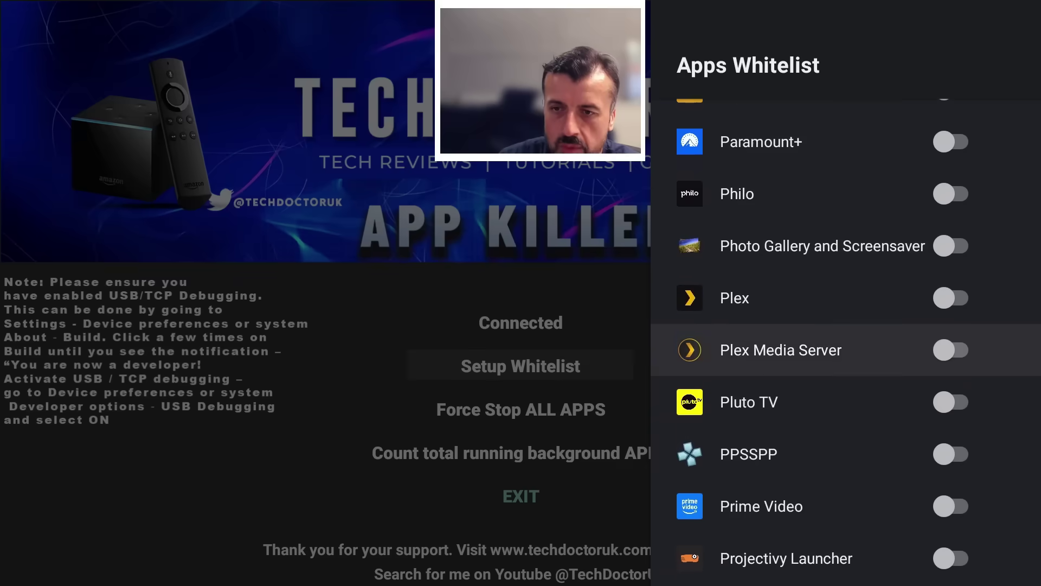
pyautogui.press('Down')
pyautogui.press('Down')
pyautogui.press('Down')
# Step: Add analiti to the Apps Whitelist and close the whitelist
pyautogui.press('Up')
pyautogui.press('Up')
pyautogui.press('Up')
pyautogui.press('Up')
pyautogui.press('Up')
pyautogui.press('Up')
pyautogui.press('Up')
pyautogui.press('Up')
pyautogui.press('Up')
pyautogui.press('Up')
pyautogui.press('Up')
pyautogui.press('Up')
pyautogui.press('Up')
pyautogui.press('Up')
pyautogui.press('Up')
pyautogui.press('Up')
pyautogui.press('Up')
pyautogui.press('Up')
pyautogui.press('Up')
pyautogui.press('Up')
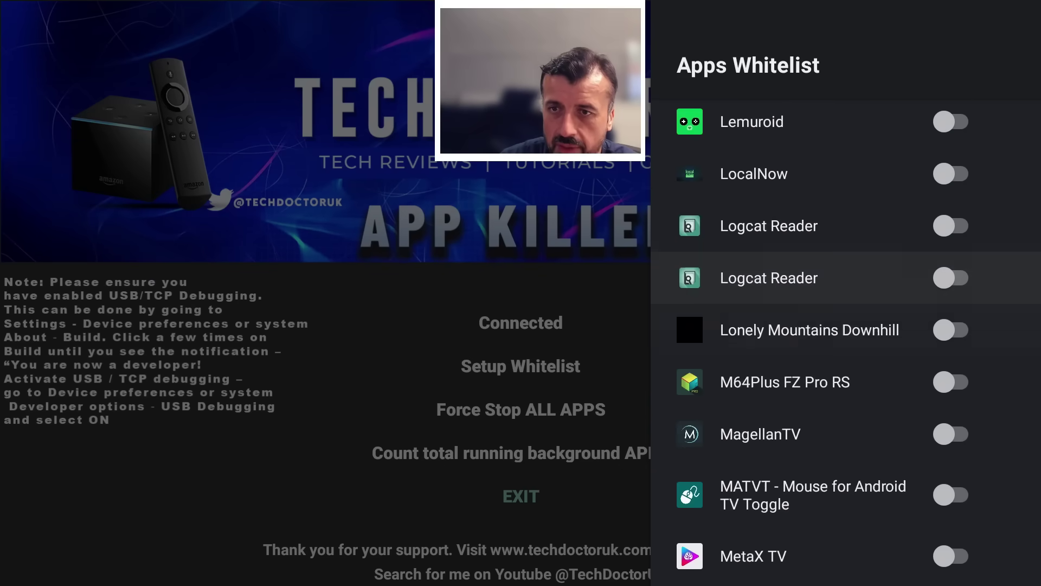
pyautogui.press('Up')
pyautogui.press('Up')
pyautogui.press('Up')
pyautogui.press('Up')
pyautogui.press('Up')
pyautogui.press('Up')
pyautogui.press('Up')
pyautogui.press('Up')
pyautogui.press('Up')
pyautogui.press('Up')
pyautogui.press('Up')
pyautogui.press('Up')
pyautogui.press('Up')
pyautogui.press('Up')
pyautogui.press('Up')
pyautogui.press('Up')
pyautogui.press('Up')
pyautogui.press('Up')
pyautogui.press('Up')
pyautogui.press('Up')
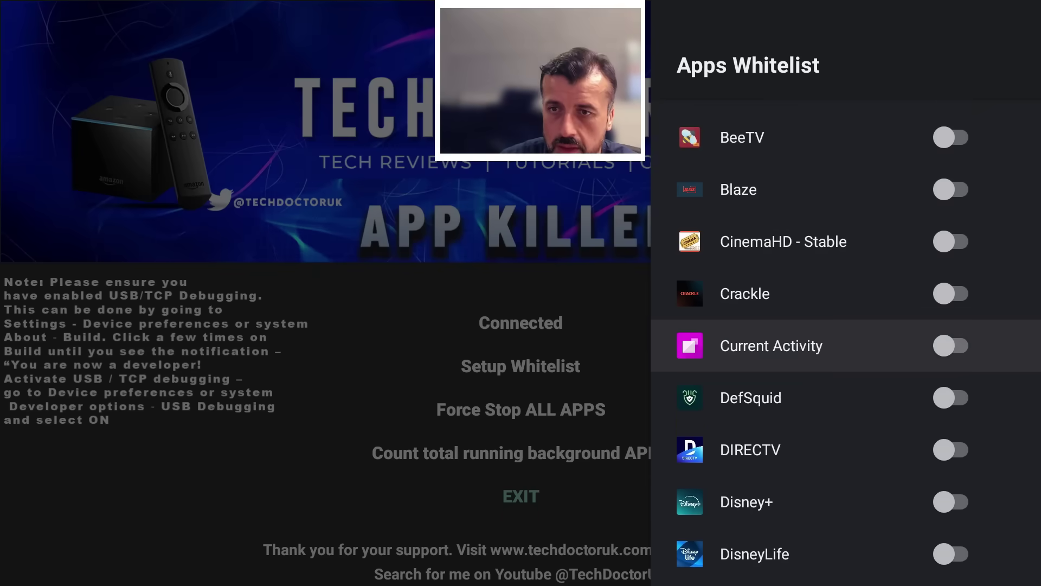
pyautogui.press('Up')
pyautogui.press('Up')
pyautogui.press('Up')
pyautogui.press('Up')
pyautogui.press('Up')
pyautogui.press('Up')
pyautogui.press('Up')
pyautogui.press('Up')
pyautogui.press('Up')
pyautogui.press('Down')
pyautogui.press('Down')
pyautogui.press('Down')
pyautogui.press('Down')
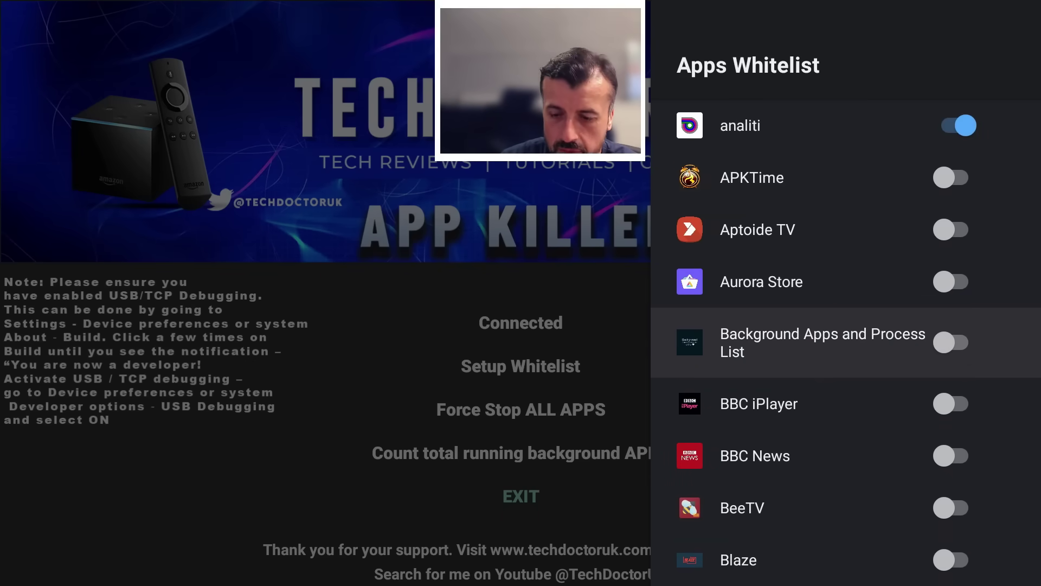
pyautogui.press('Escape')
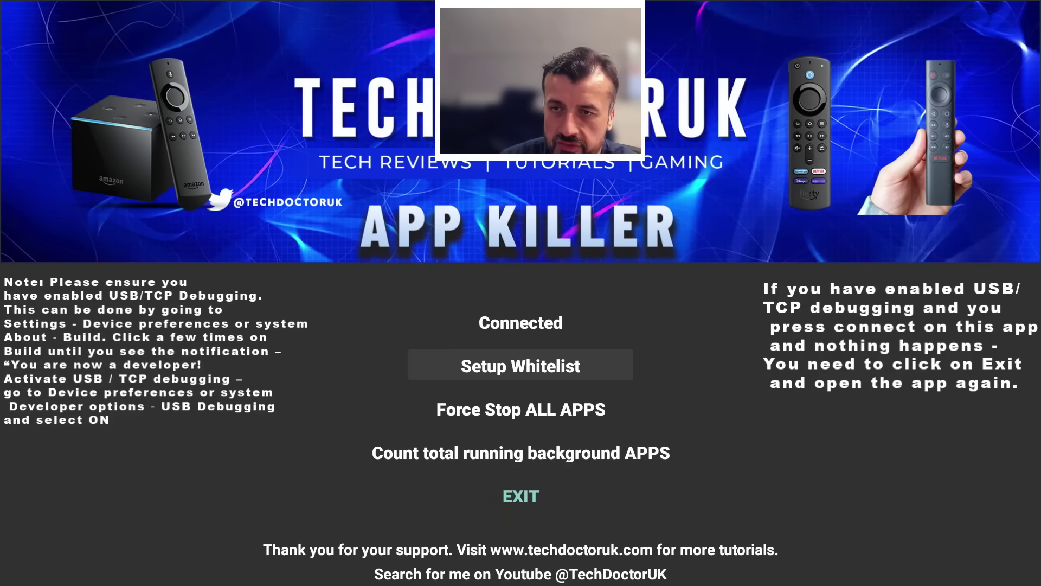
# Step: Count the total running background apps with the whitelist set up
pyautogui.press('Down')
pyautogui.press('Down')
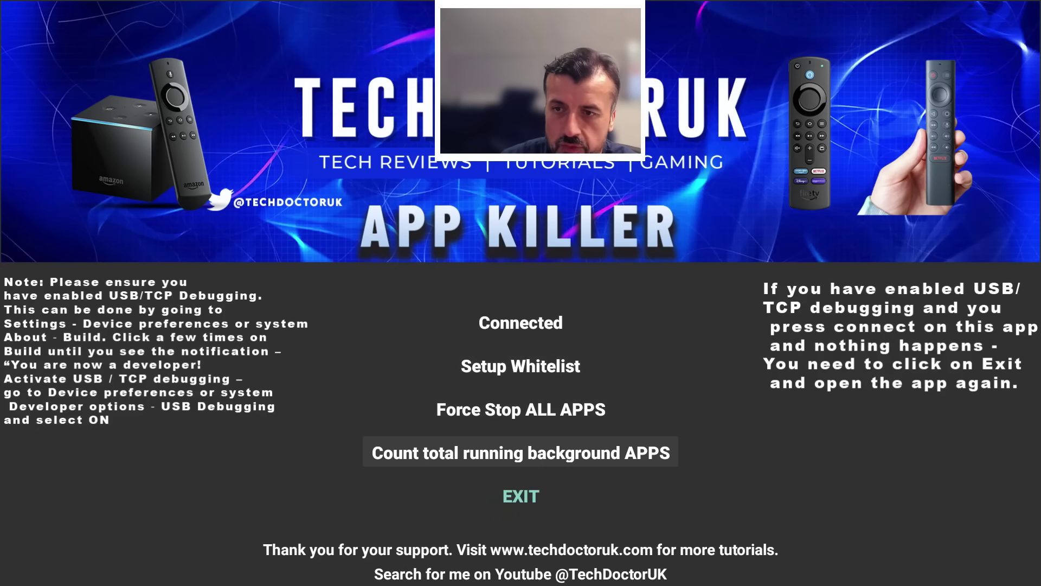
pyautogui.press('Return')
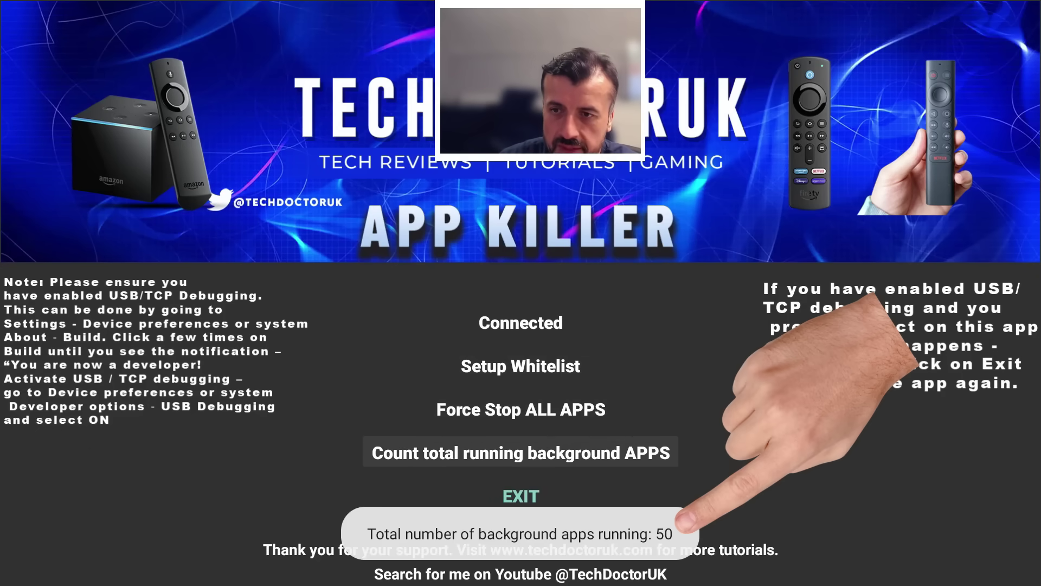
# Step: Force stop all apps that are not whitelisted and exit TDUK App Killer
pyautogui.press('Up')
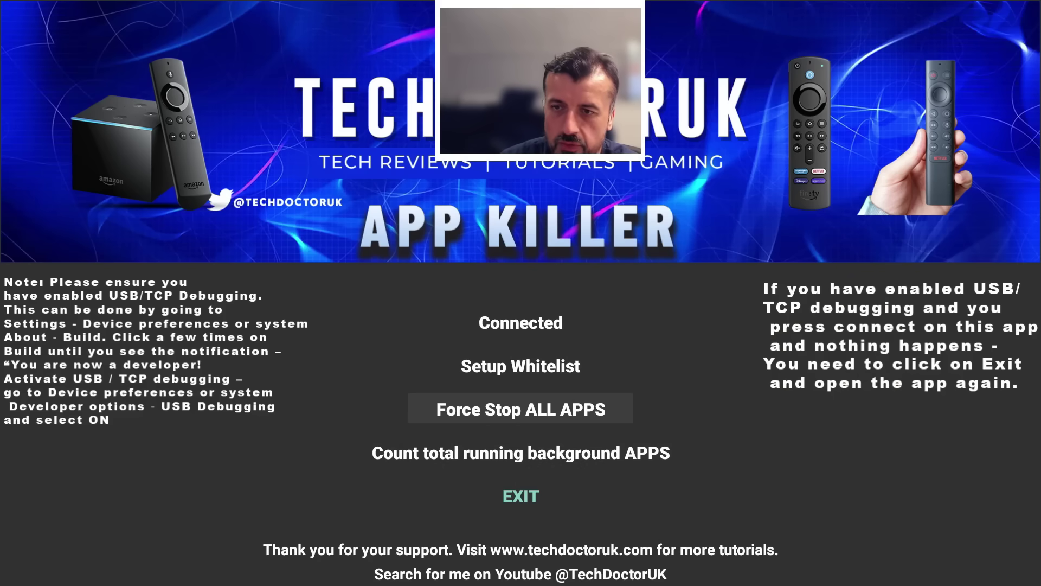
pyautogui.press('Return')
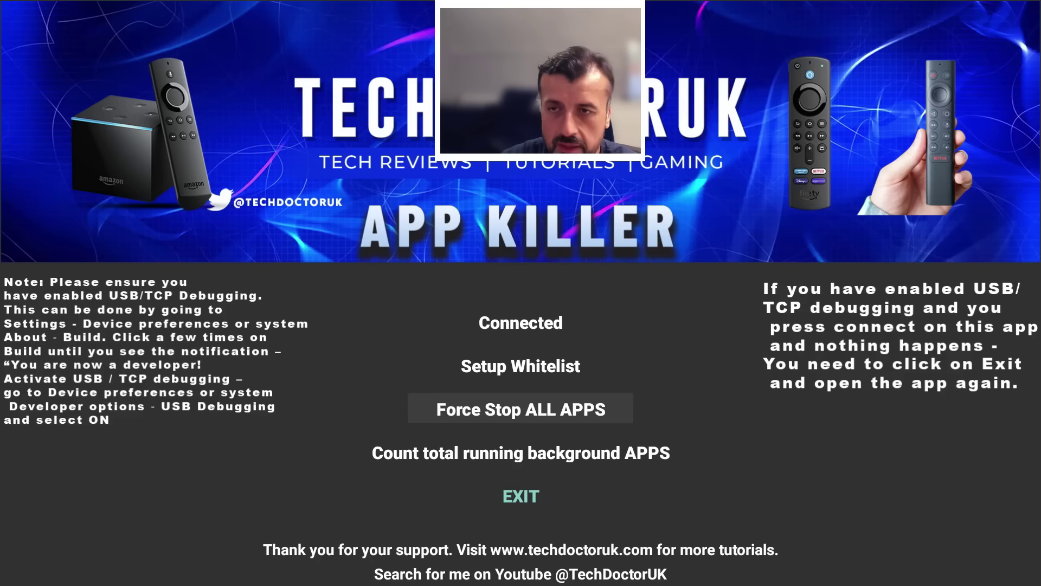
pyautogui.press('Down')
pyautogui.press('Down')
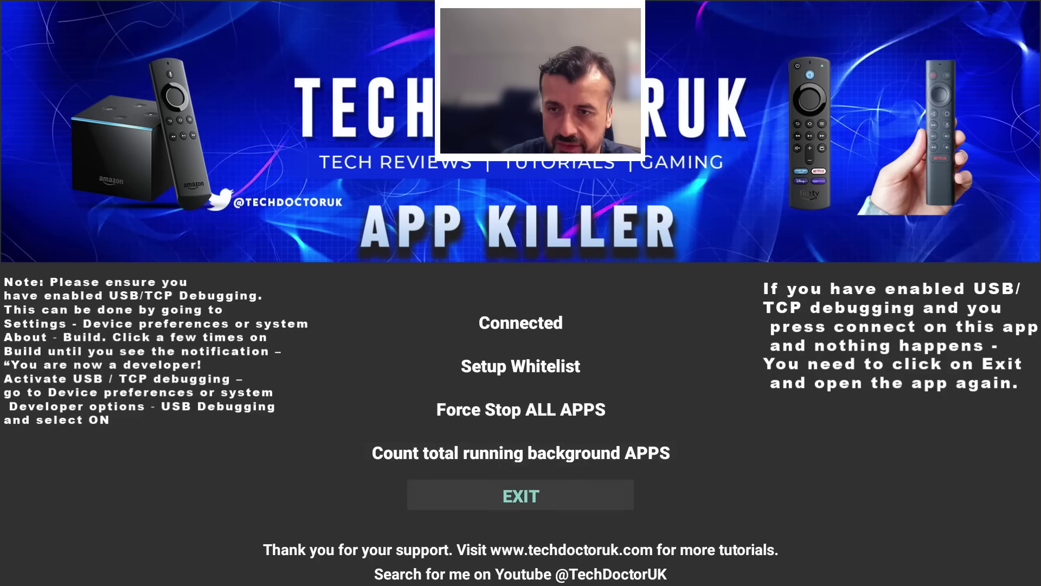
pyautogui.press('Return')
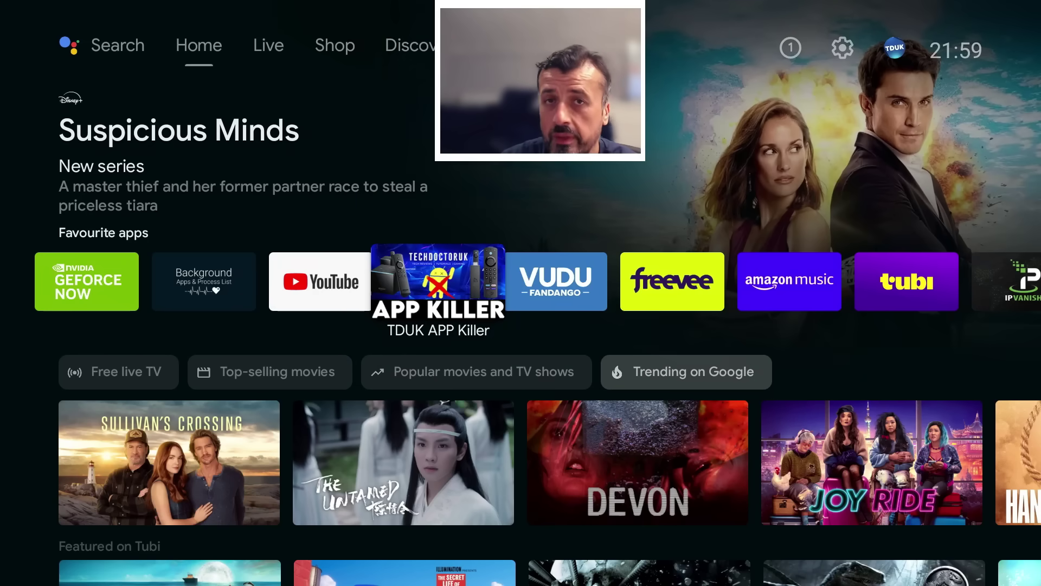
# Step: Switch to Background Apps and Process List and check which user apps are still open in the background
pyautogui.press('Left')
pyautogui.press('Left')
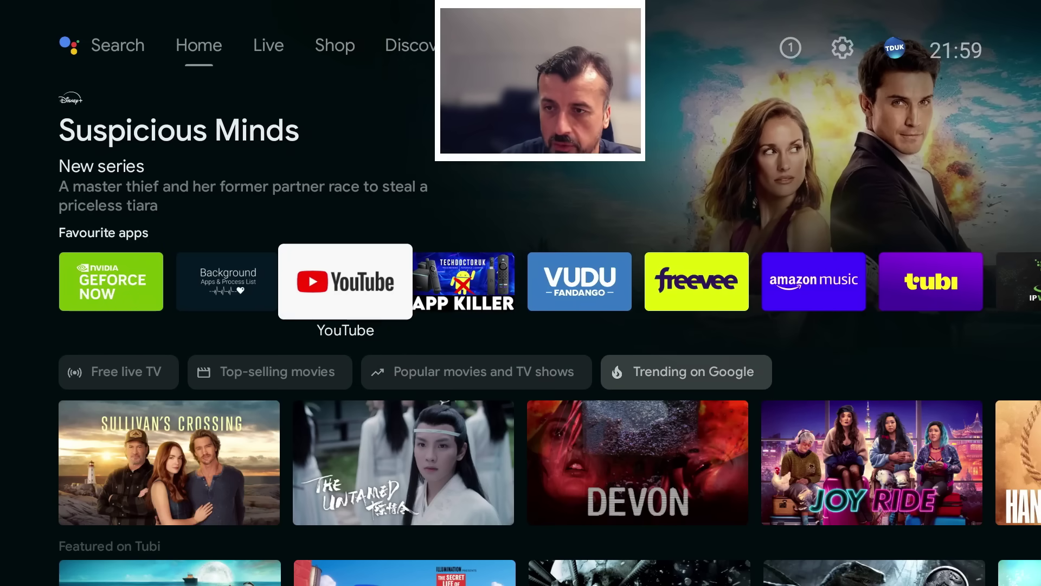
pyautogui.press('Return')
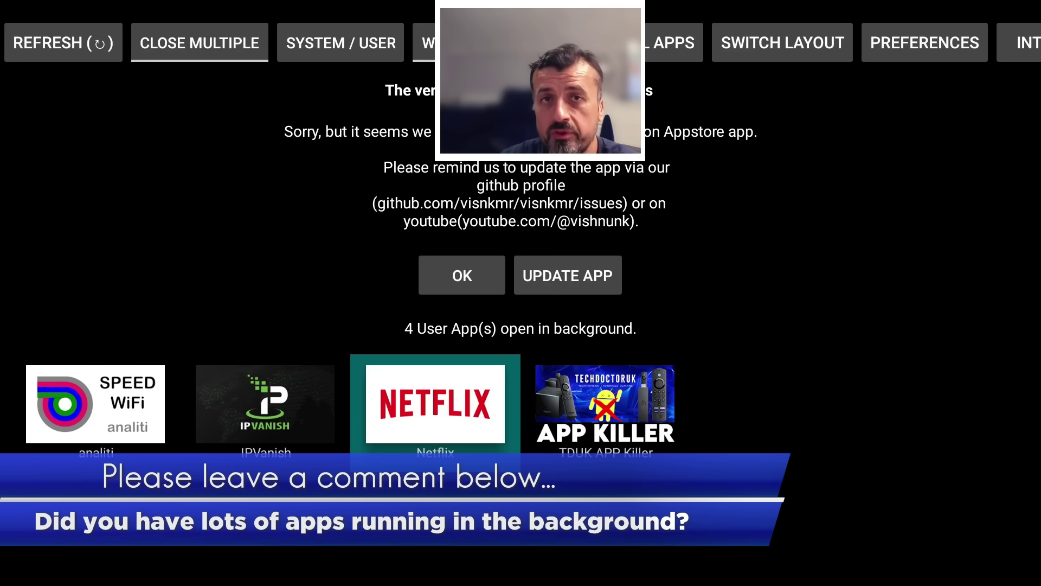
pyautogui.press('Left')
pyautogui.press('Right')
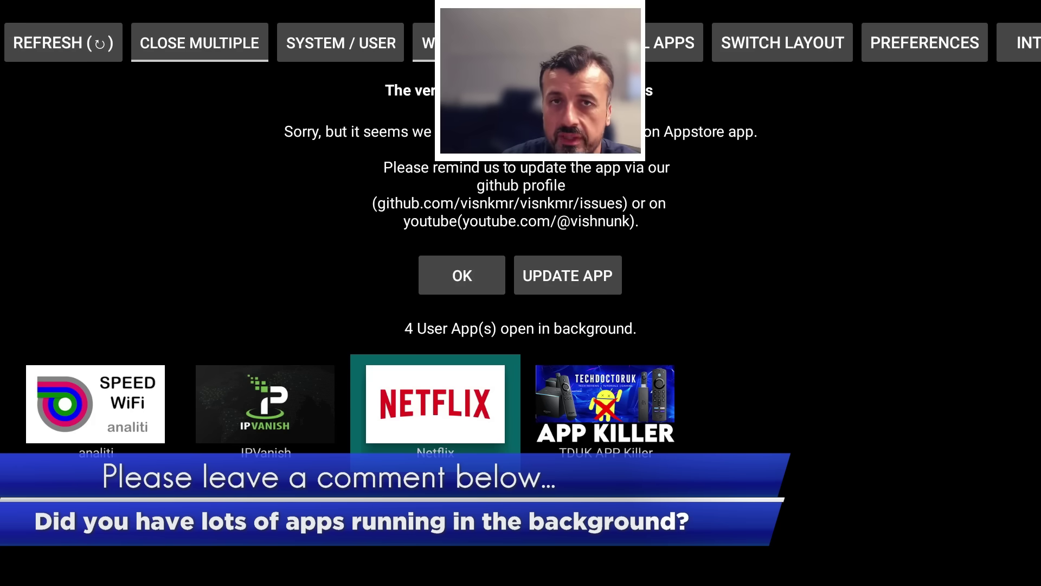
pyautogui.press('Left')
pyautogui.press('Left')
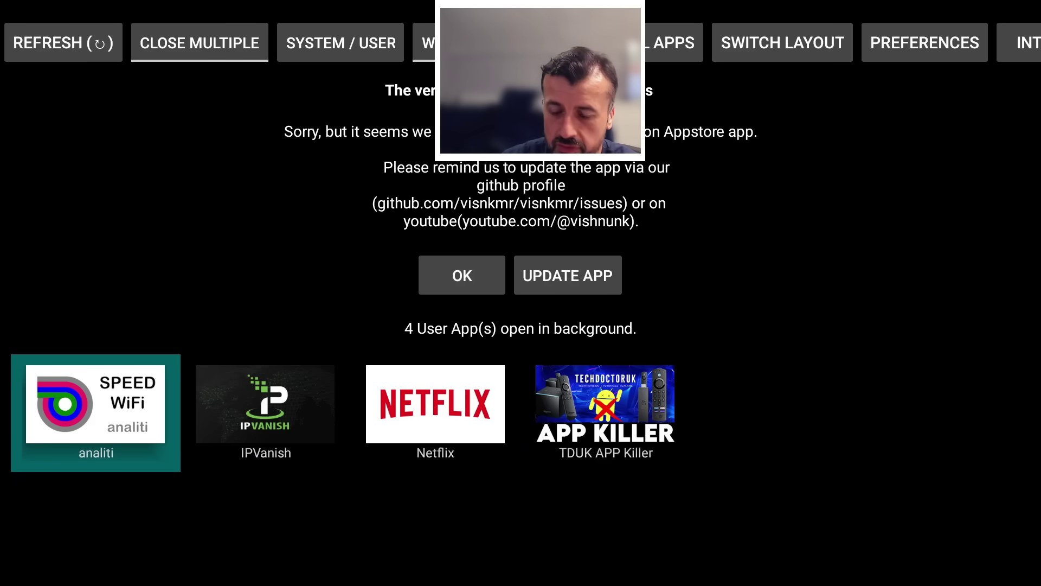
# Step: Return to the Android TV home screen and open the Downloader app
pyautogui.press('Home')
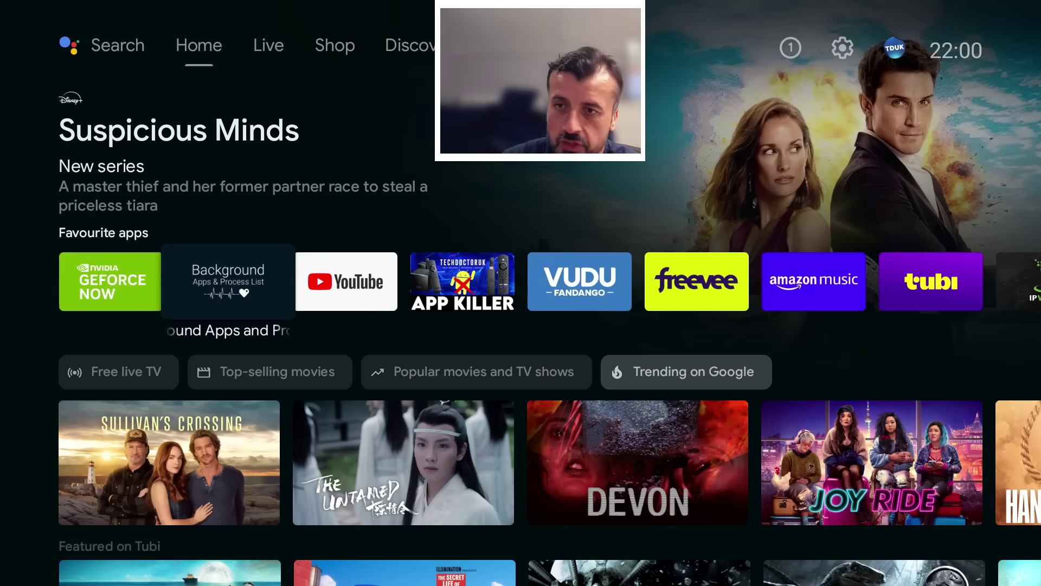
pyautogui.press('Right')
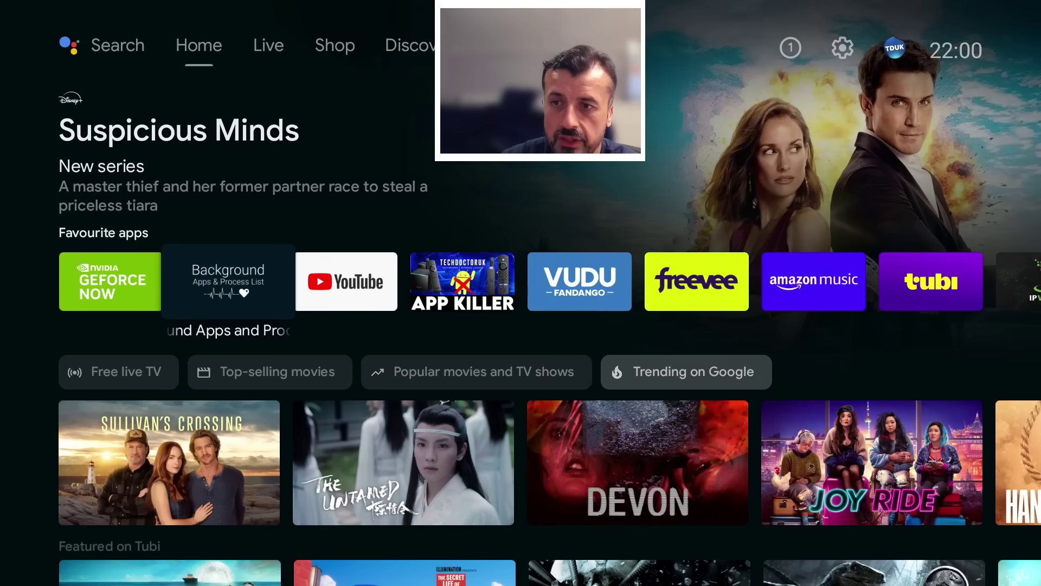
pyautogui.press('Right')
pyautogui.press('Right')
pyautogui.press('Right')
pyautogui.press('Right')
pyautogui.press('Right')
pyautogui.press('Right')
pyautogui.press('Right')
pyautogui.press('Right')
pyautogui.press('Right')
pyautogui.press('Right')
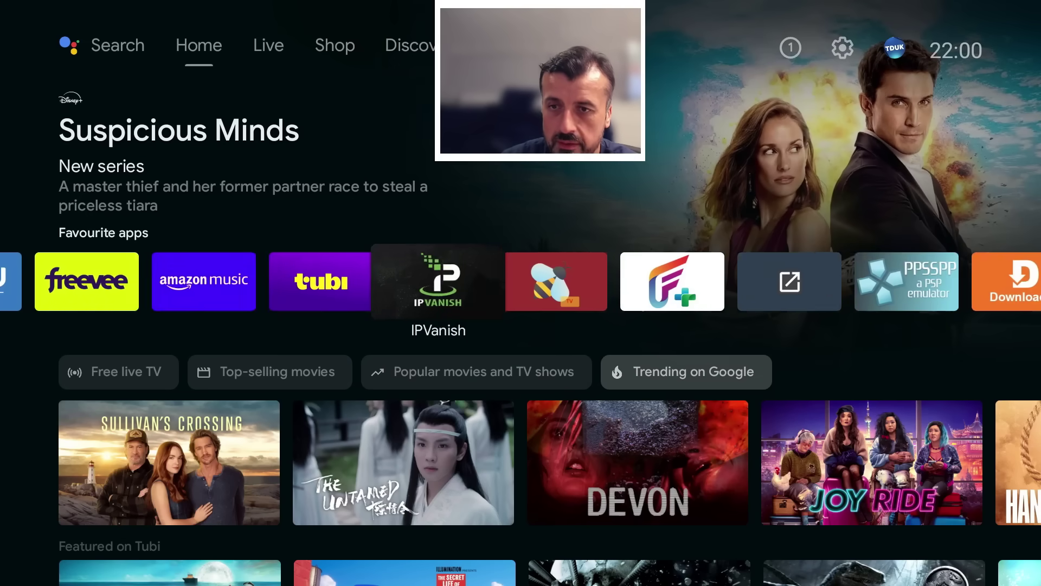
pyautogui.press('Right')
pyautogui.press('Right')
pyautogui.press('Return')
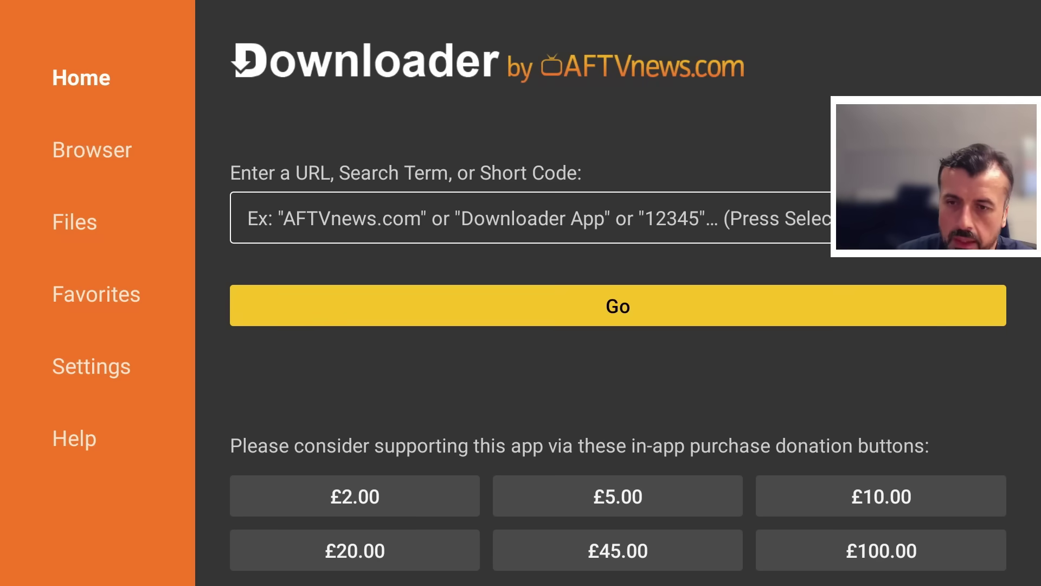
# Step: Load the download page for short code 2190800 in Downloader
pyautogui.press('Up')
pyautogui.press('Return')
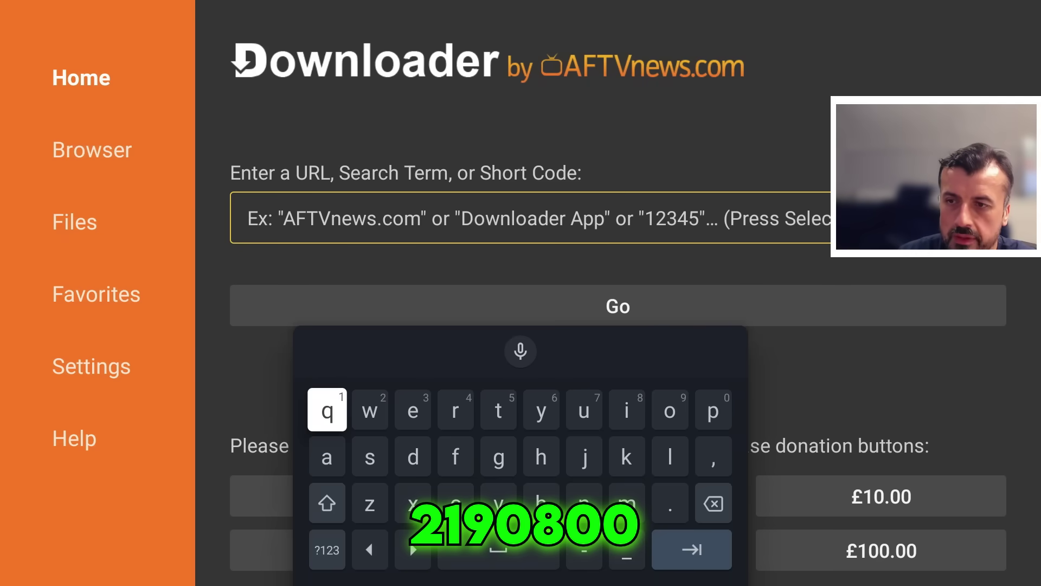
pyautogui.press('Down')
pyautogui.press('Down')
pyautogui.press('Down')
pyautogui.press('Return')
pyautogui.write('21')
pyautogui.press('Left')
pyautogui.write('90800')
pyautogui.press('Down')
pyautogui.press('Down')
pyautogui.press('Down')
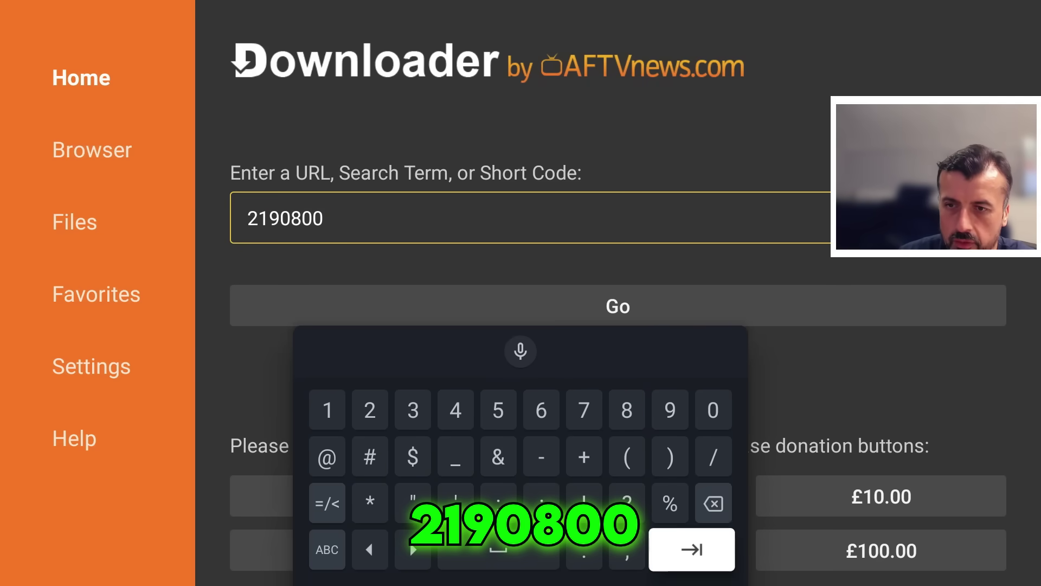
pyautogui.press('Return')
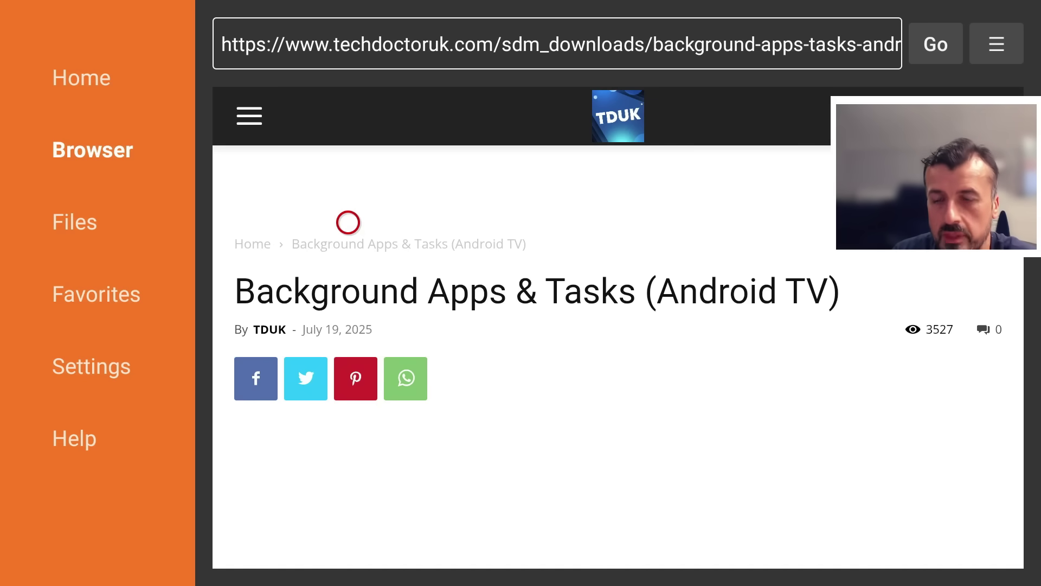
# Step: Download the Background Apps & Tasks (Android TV) APK from its page
pyautogui.scroll(-5, 348, 504)
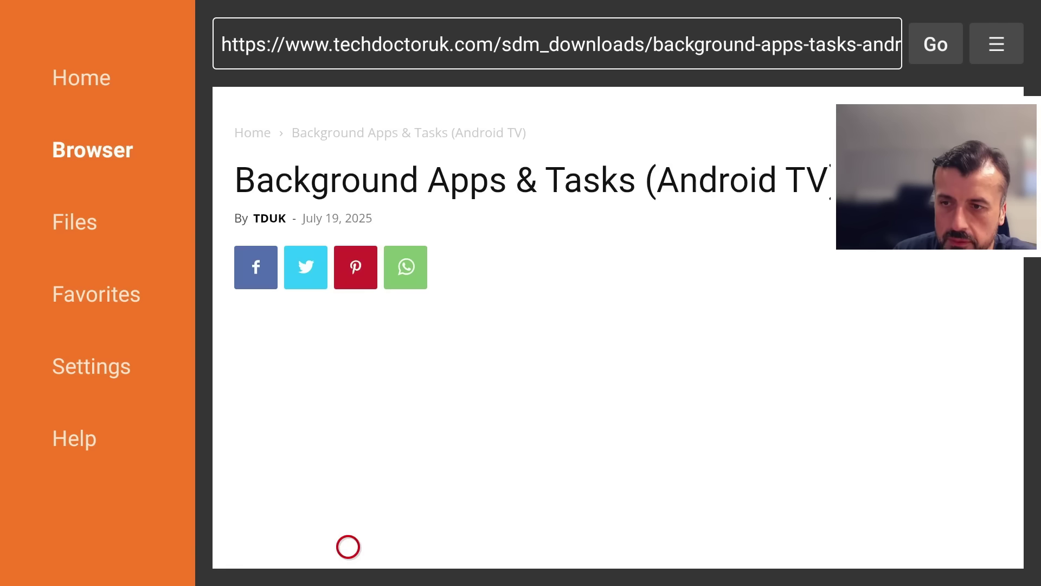
pyautogui.scroll(-3, 348, 546)
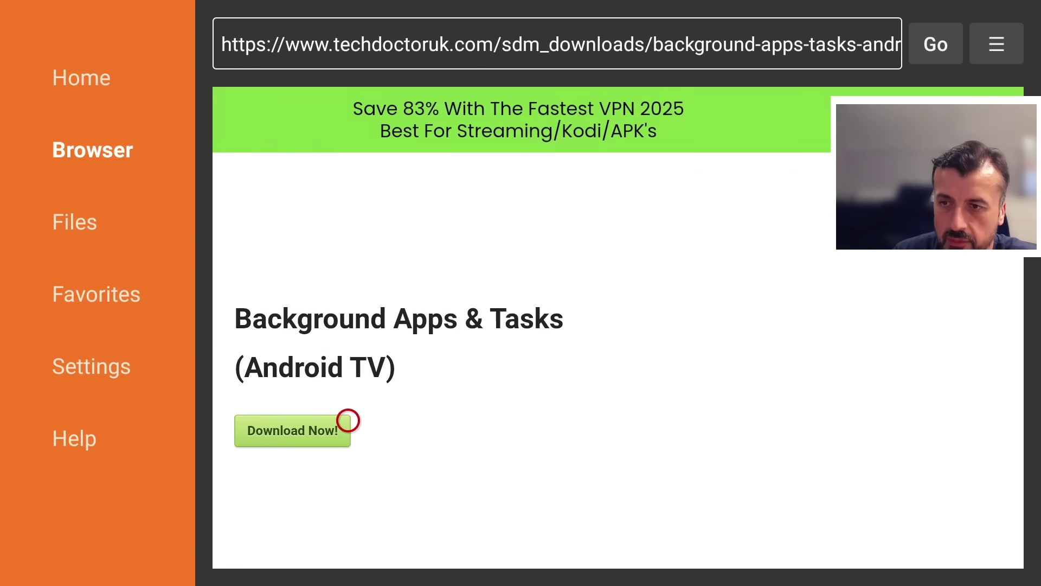
pyautogui.click(303, 420)
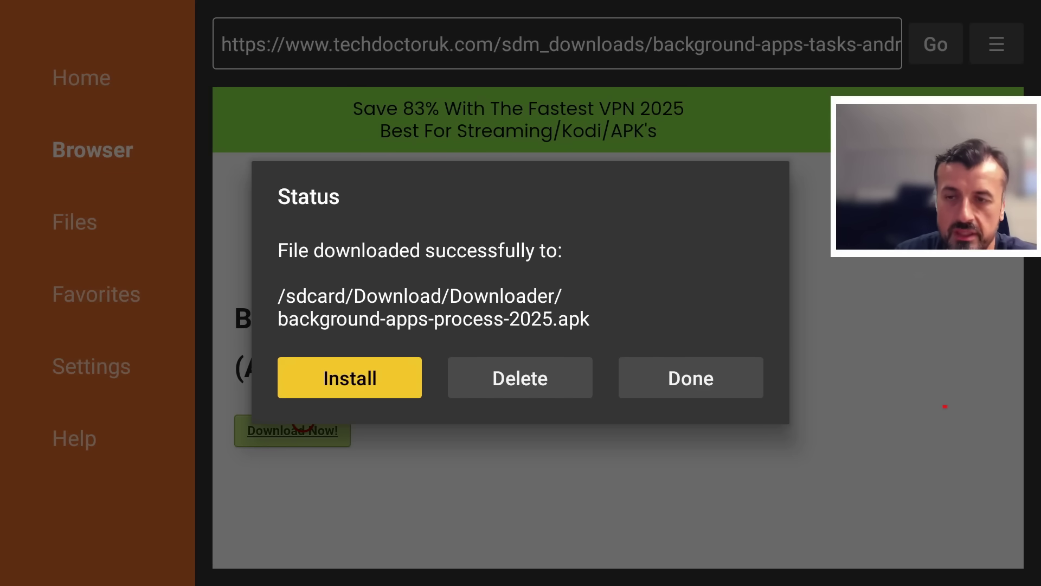
pyautogui.press('Right')
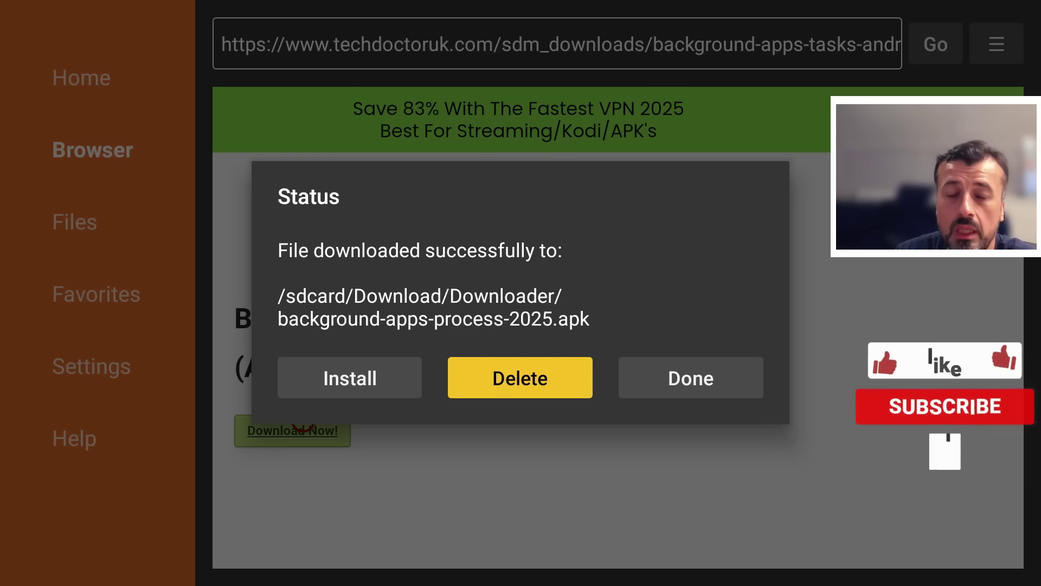